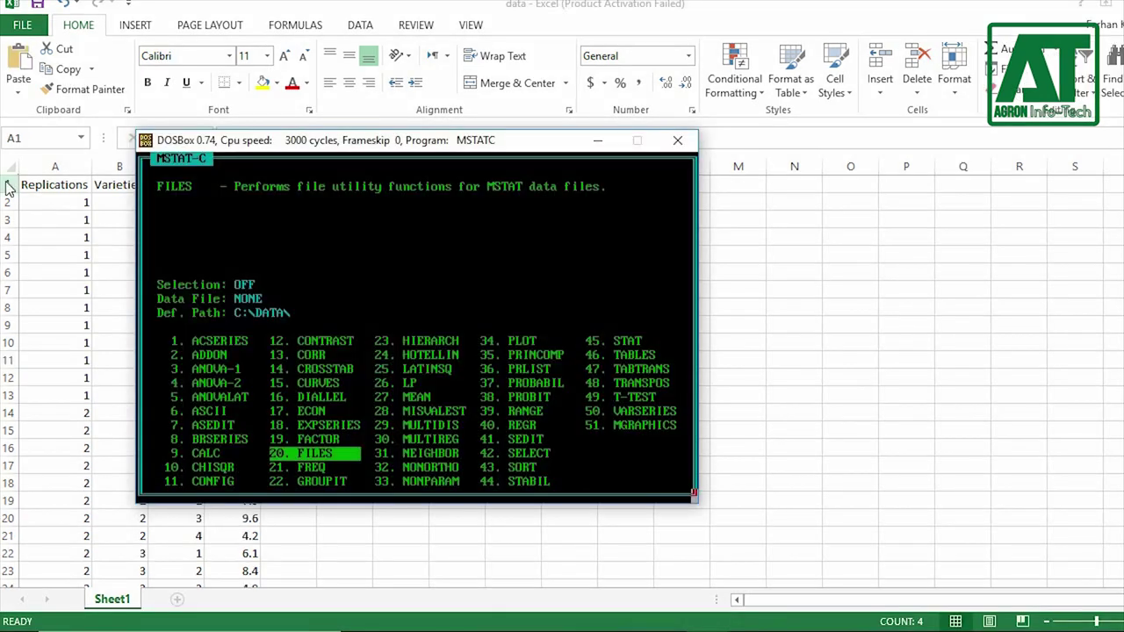
- Create a new MSTAT-C data file named CRD2
key("Return")
key("Return")
type("CRD2")
key("Return")
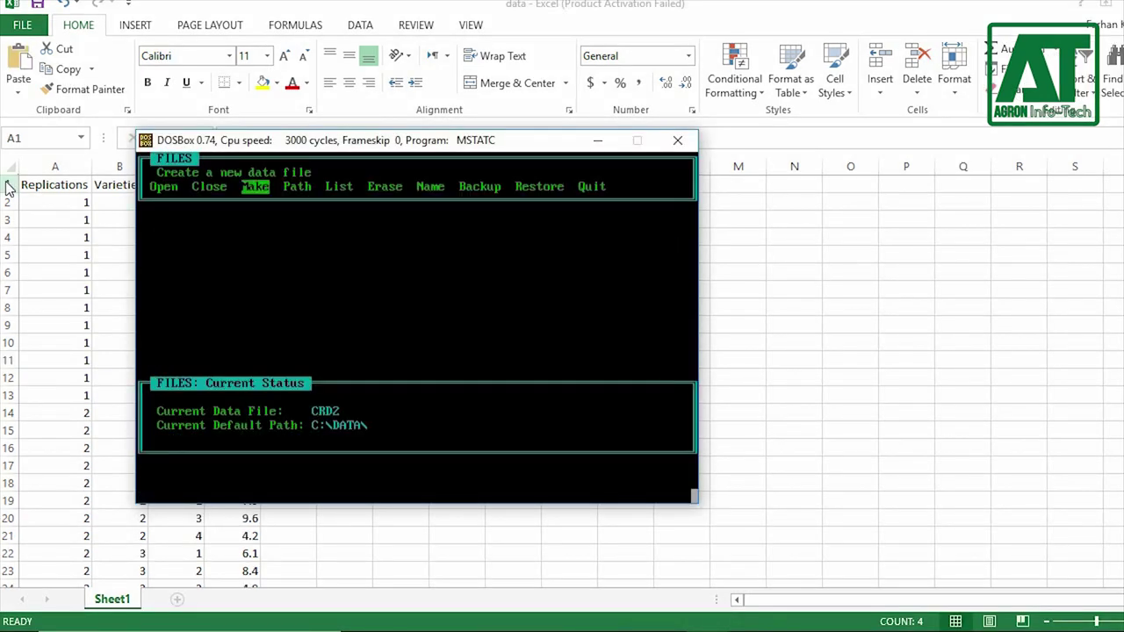
key("Escape")
type("SEDIT")
- Define CRD2's variables Replication, Varieties, Fertilizer and Yield in SEDIT, with 0 decimals
key("Return")
key("Return")
type("Replication")
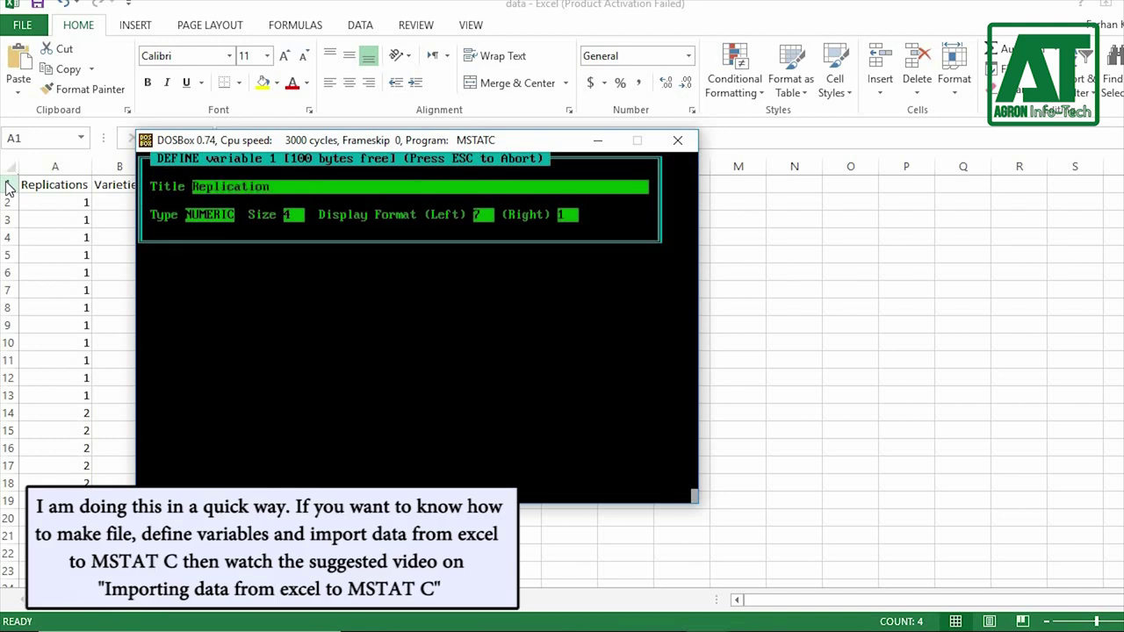
key("Return")
key("Return")
key("Return")
key("Return")
left_click_drag(465, 141, 639, 179)
type("0")
key("Return")
type("Varieties")
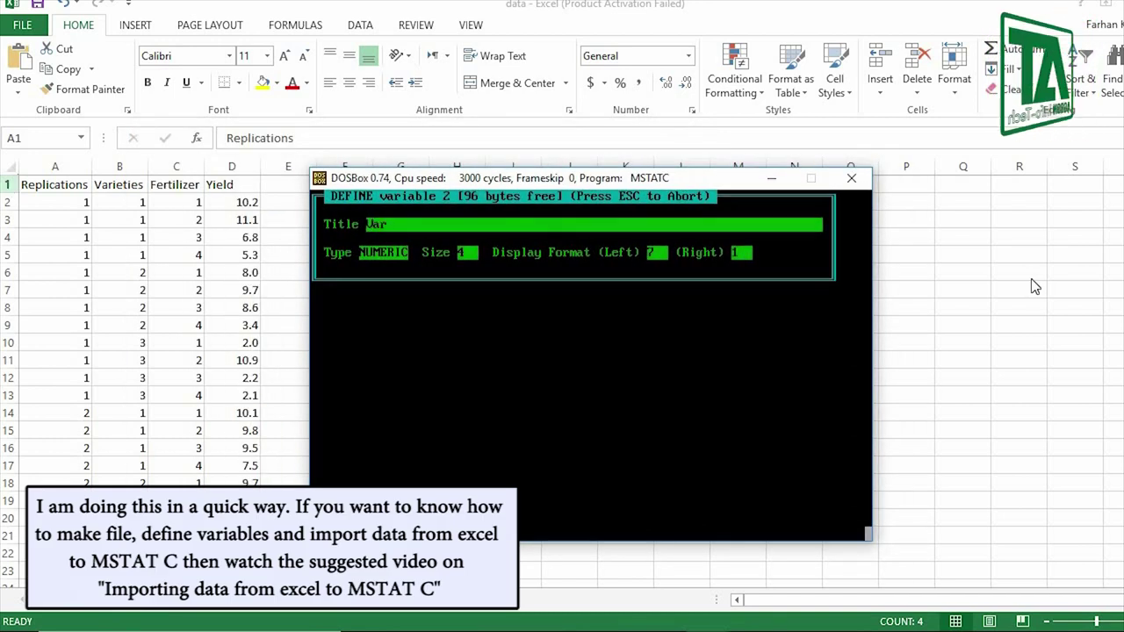
key("Return")
key("Return")
key("Return")
key("Return")
key("Return")
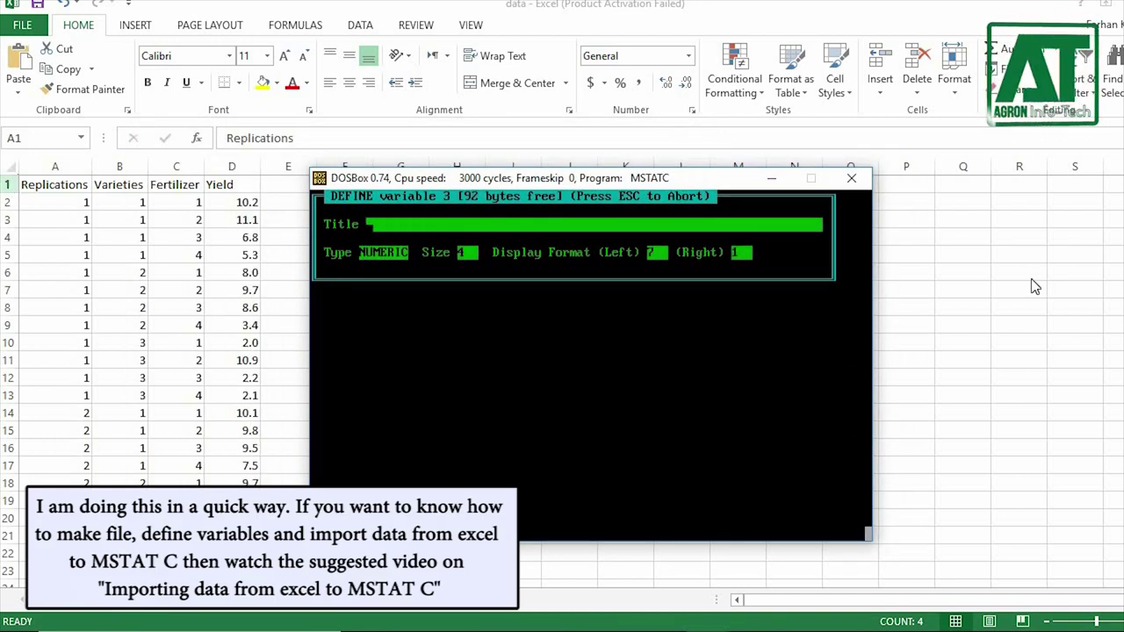
type("Fertilizer")
key("Return")
key("Return")
key("Return")
key("Return")
key("Return")
type("Yield")
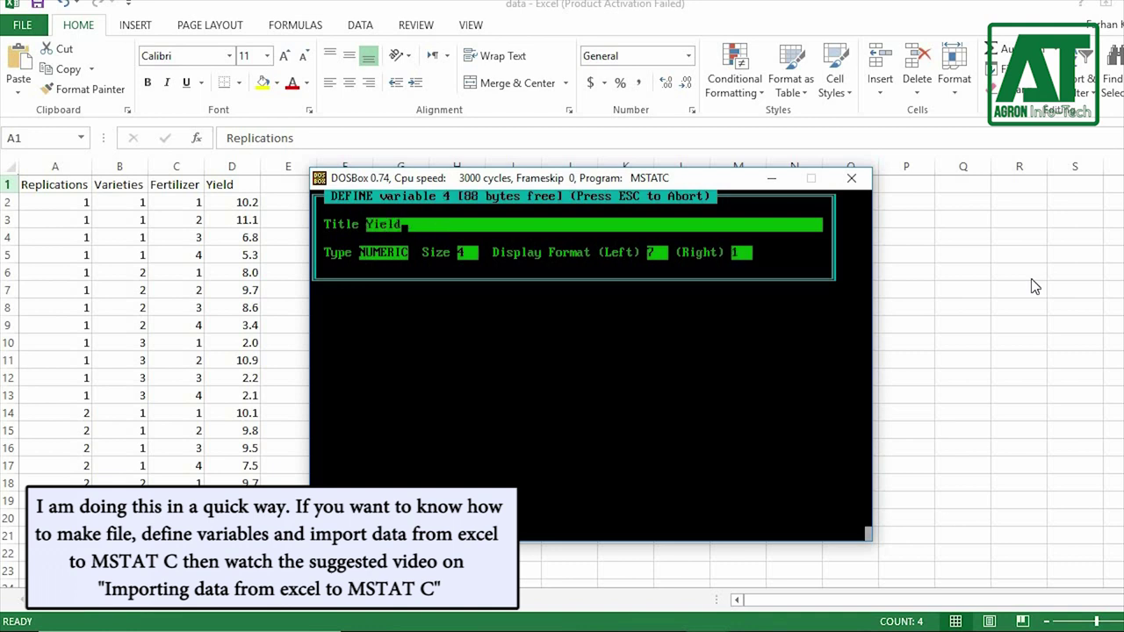
key("Return")
key("Escape")
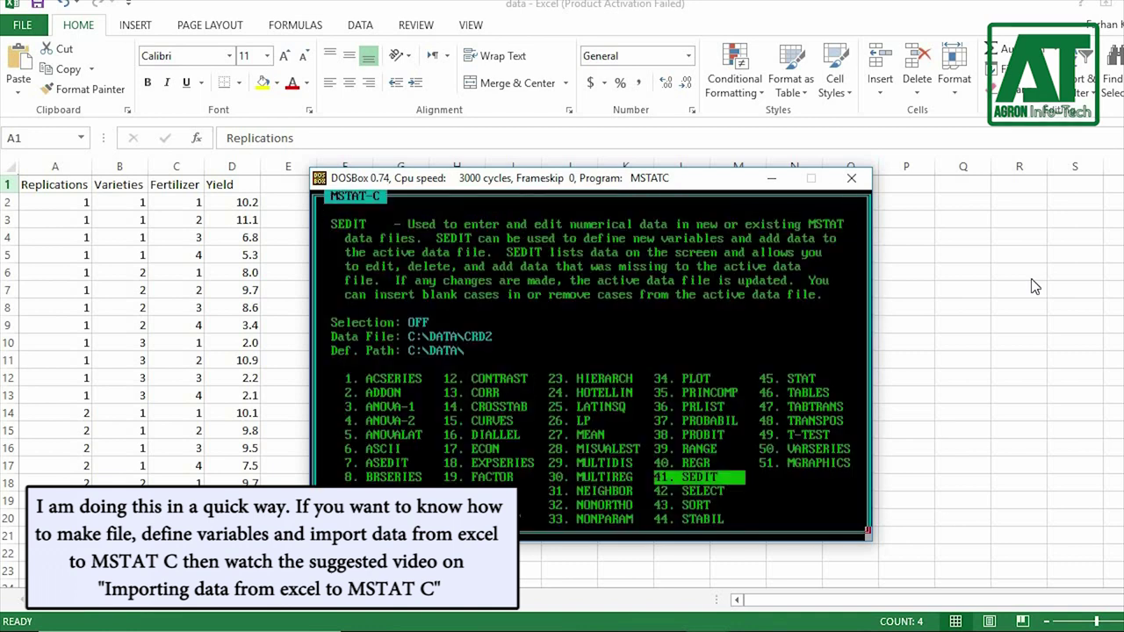
- Delete the Excel sheet's header row and save it as CSV in C:\MSTATC\DATA
left_click(7, 185)
key("ctrl+minus")
left_click(22, 25)
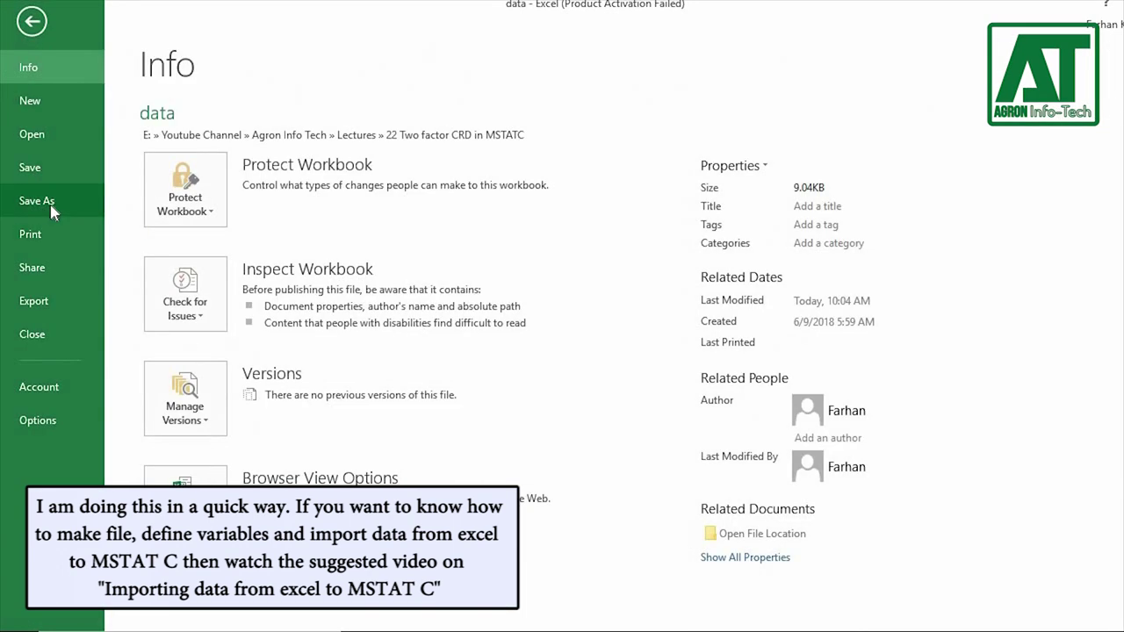
left_click(50, 198)
left_click(176, 173)
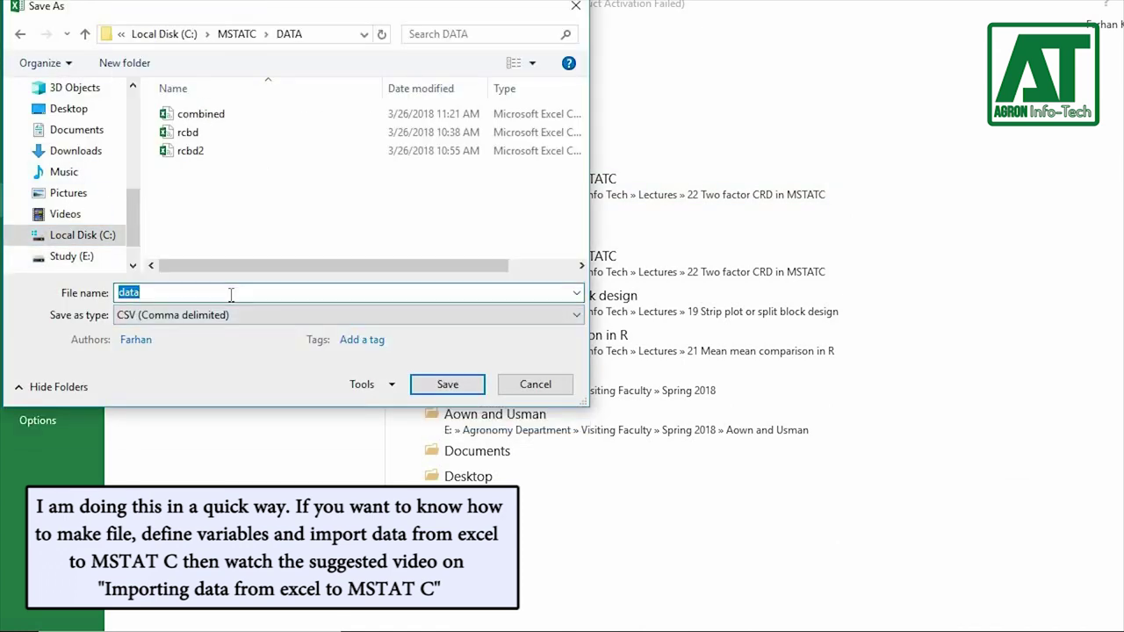
left_click(447, 406)
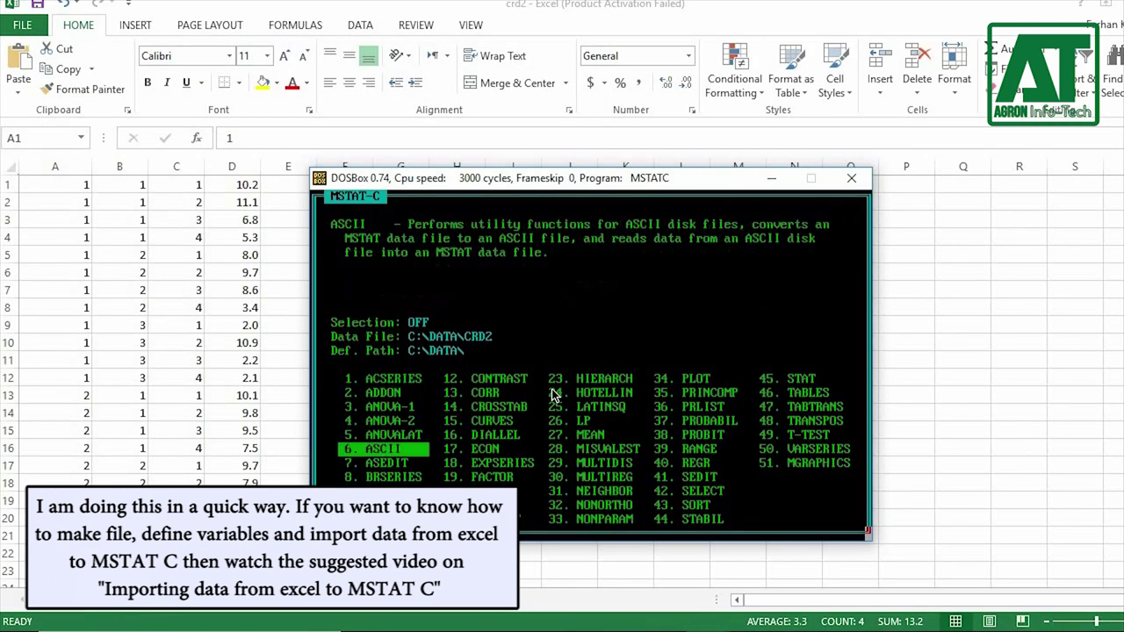
key("Return")
key("Down")
- Import the crd2 CSV into CRD2 with 0 new variables, then list the cases in SEDIT
key("Return")
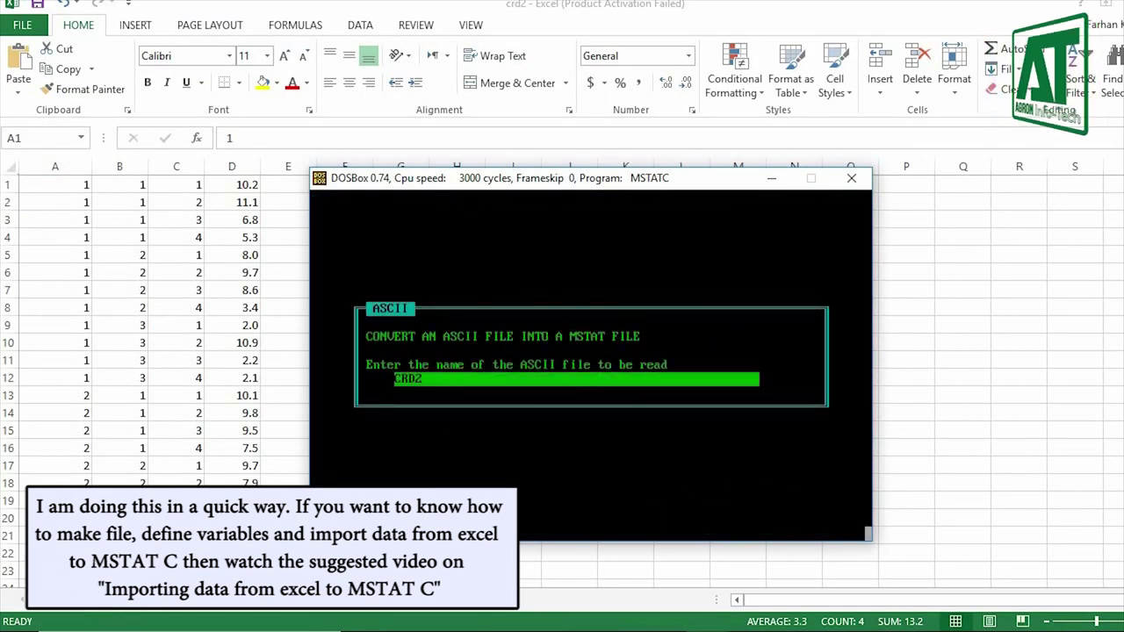
key("Return")
type("0")
key("Return")
key("Return")
key("Return")
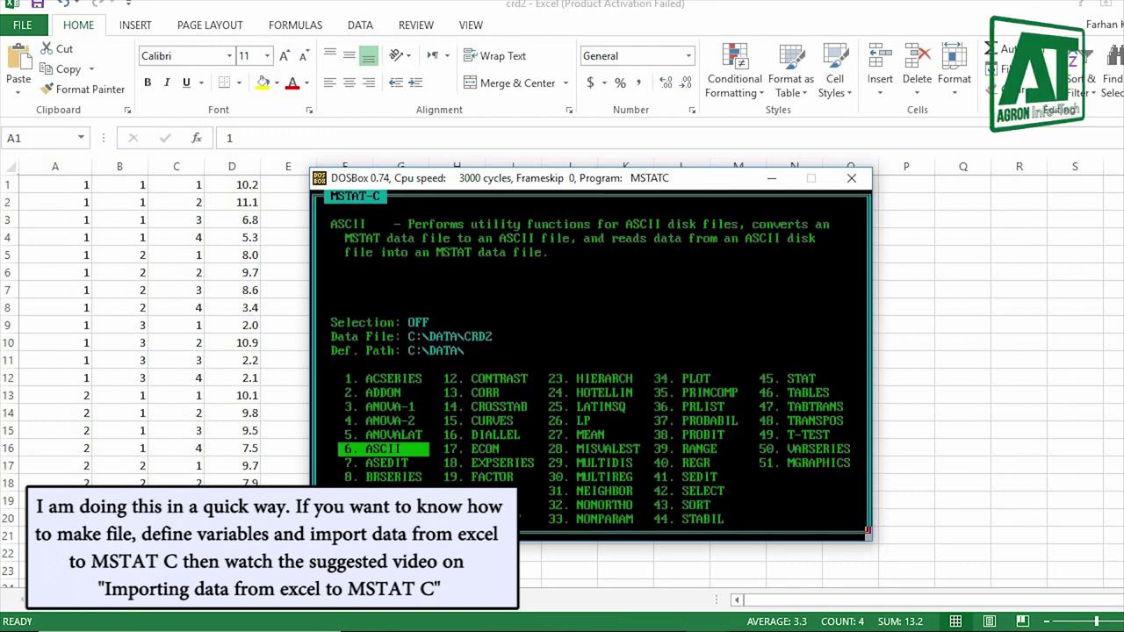
key("Up")
key("Up")
key("s")
key("Return")
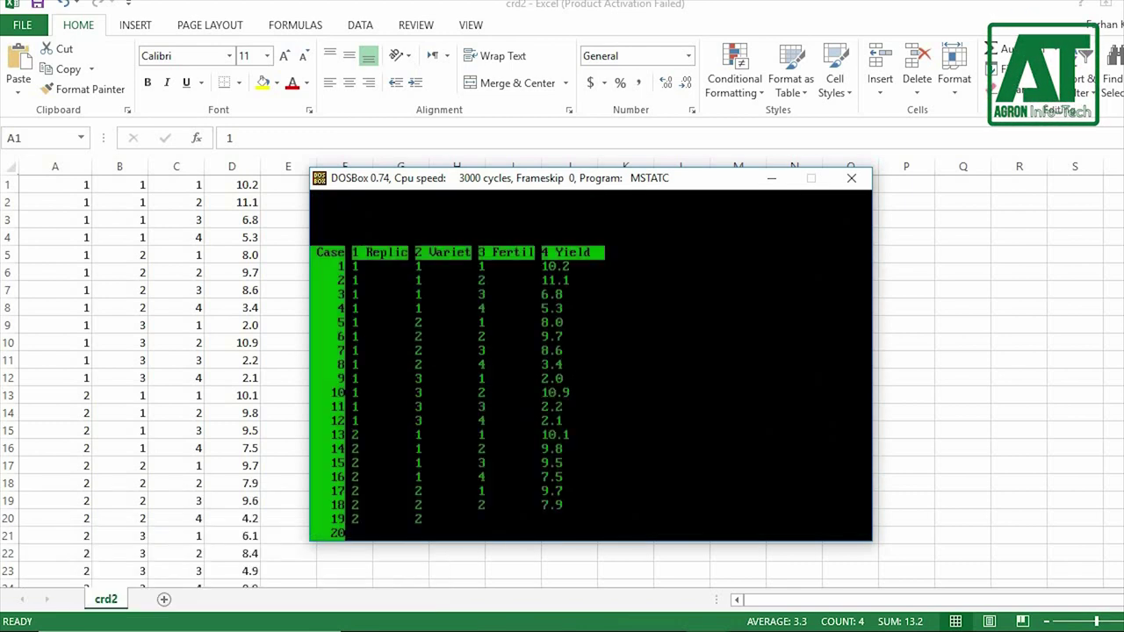
- Launch the FACTOR module and decline covariance analysis
key("q")
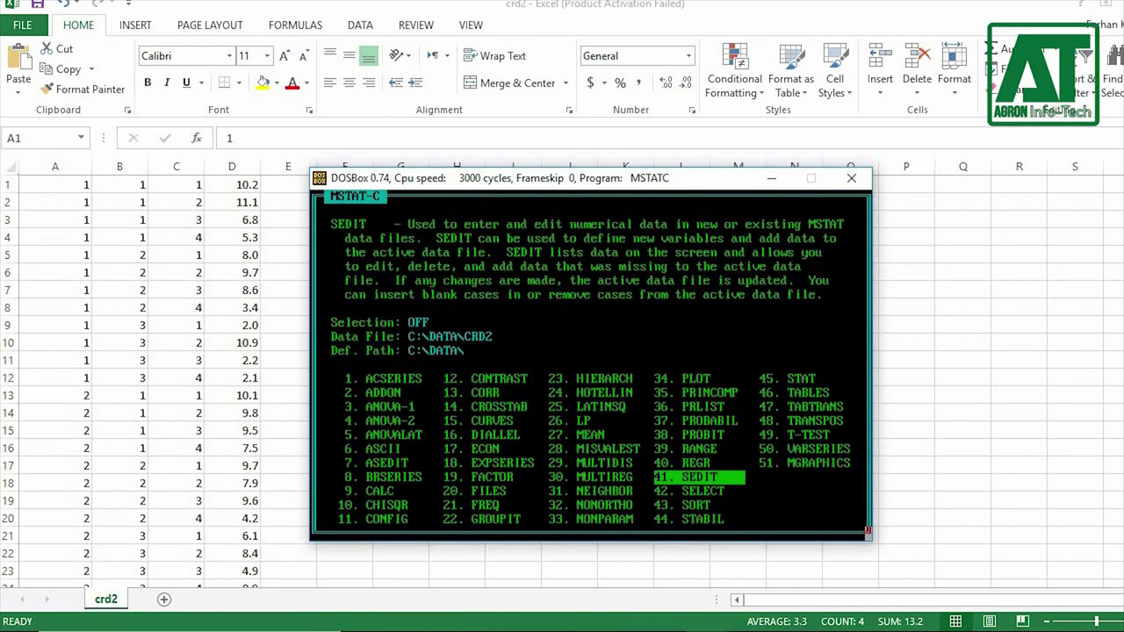
key("f")
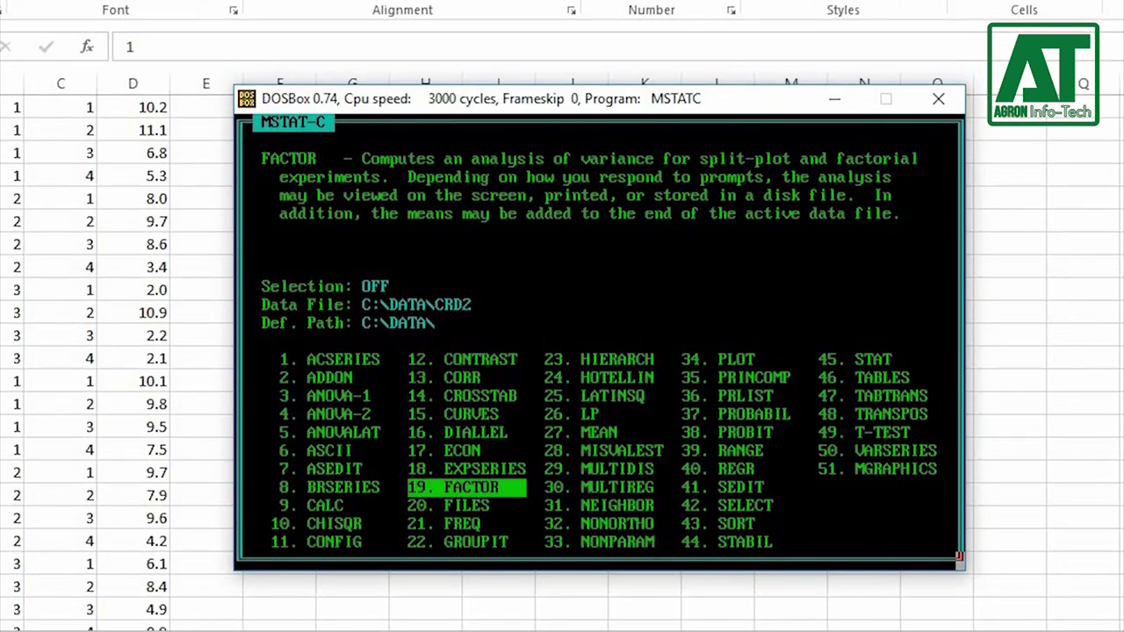
key("Return")
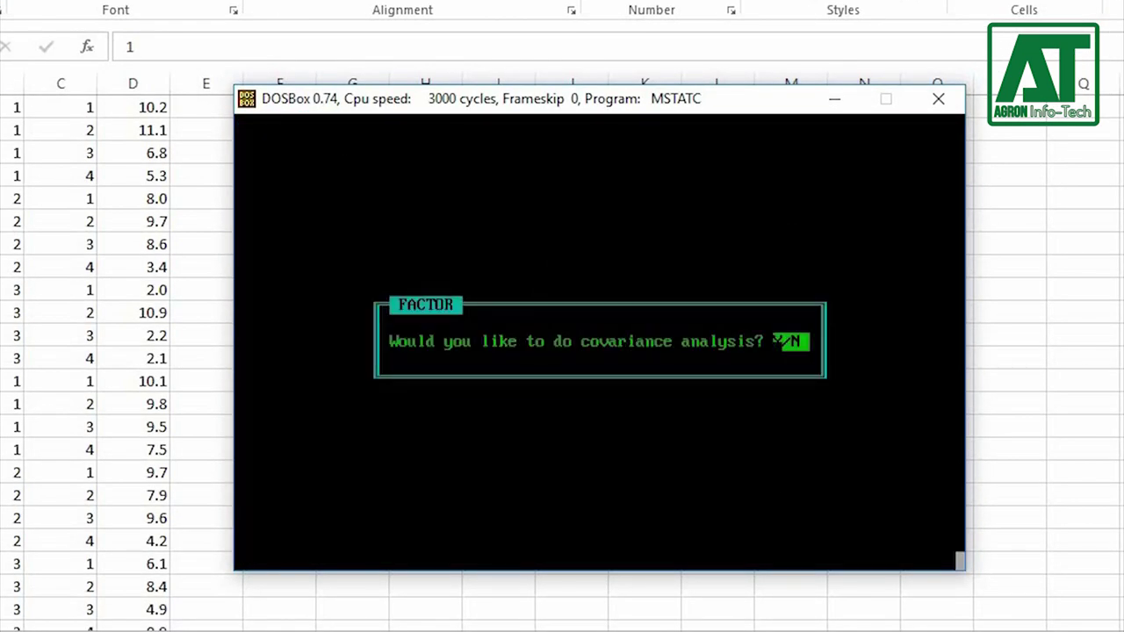
key("n")
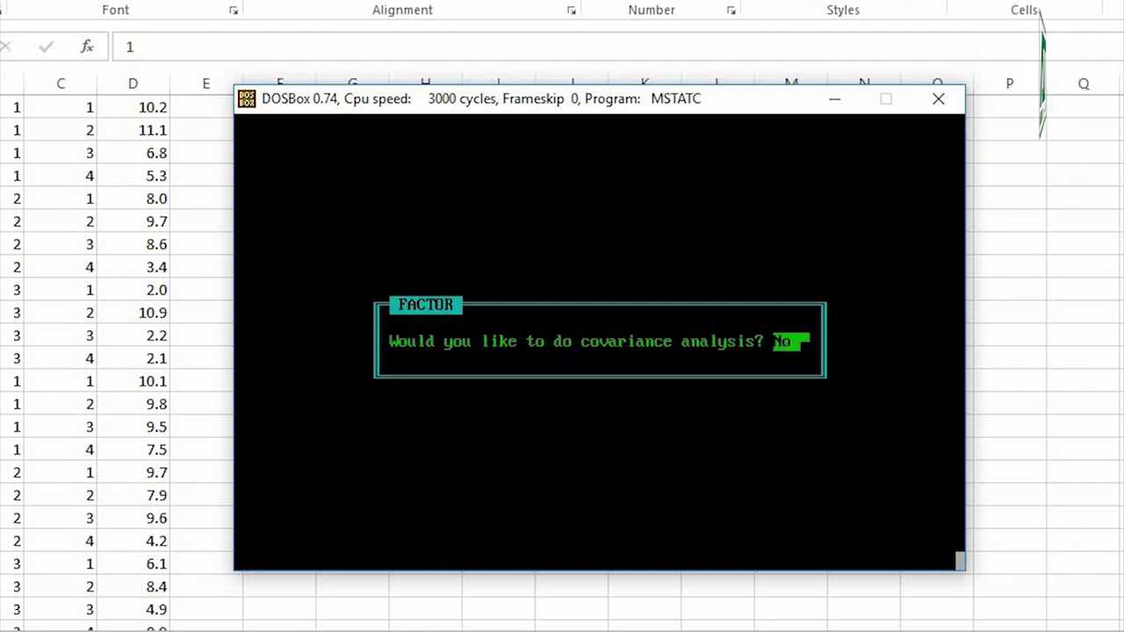
key("Return")
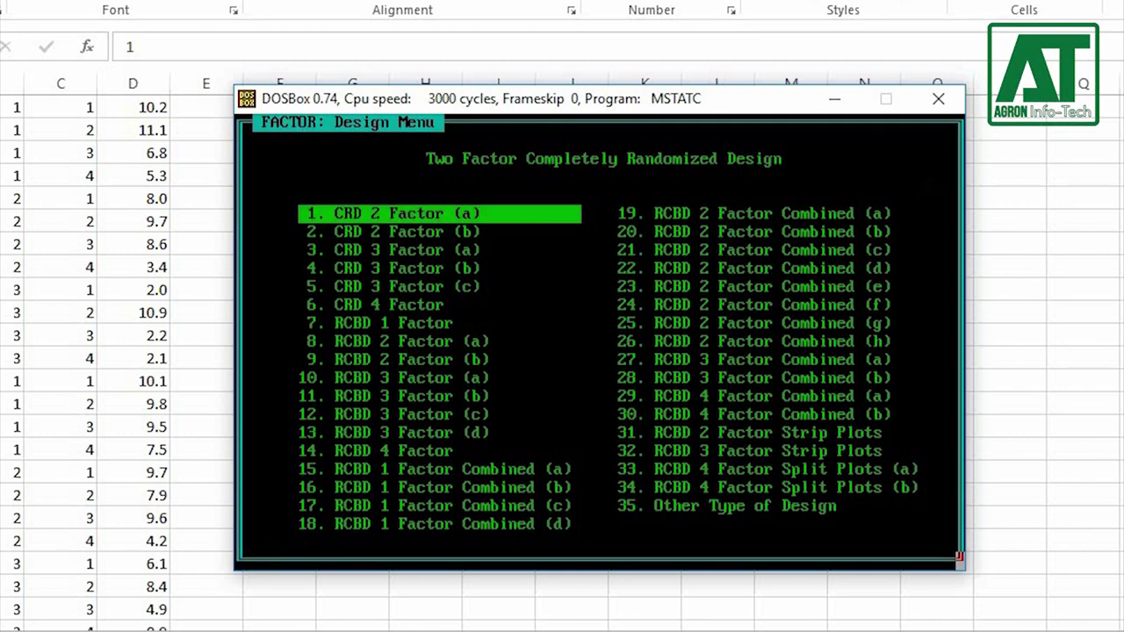
- Compare the CRD 2 Factor (a) and (b) ANOVA tables, then accept CRD 2 Factor (a)
key("Down")
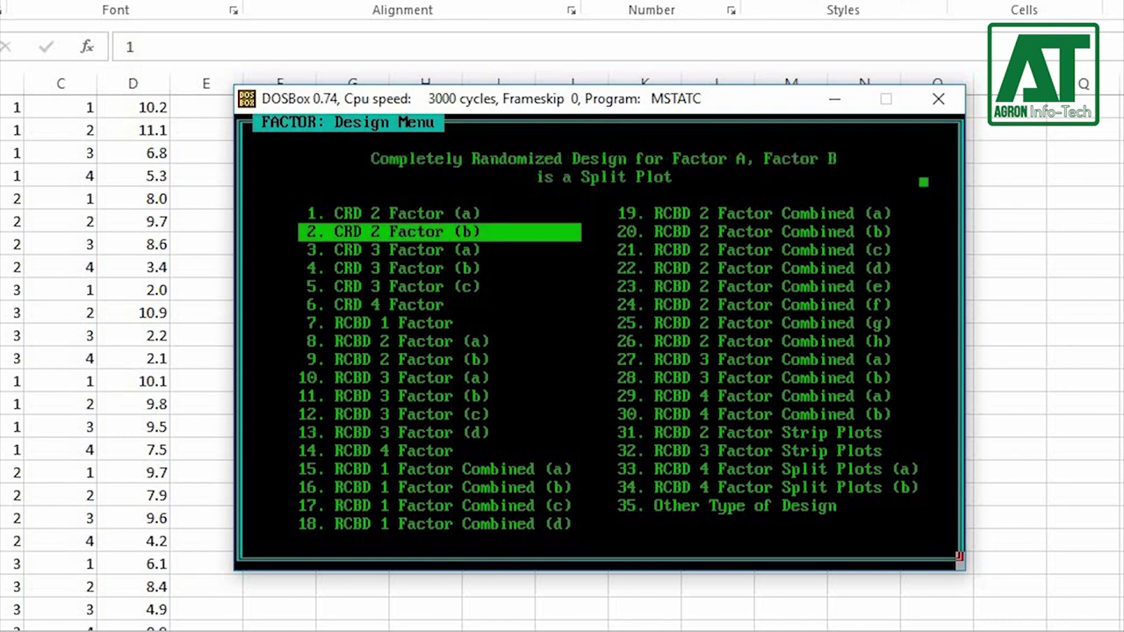
key("Up")
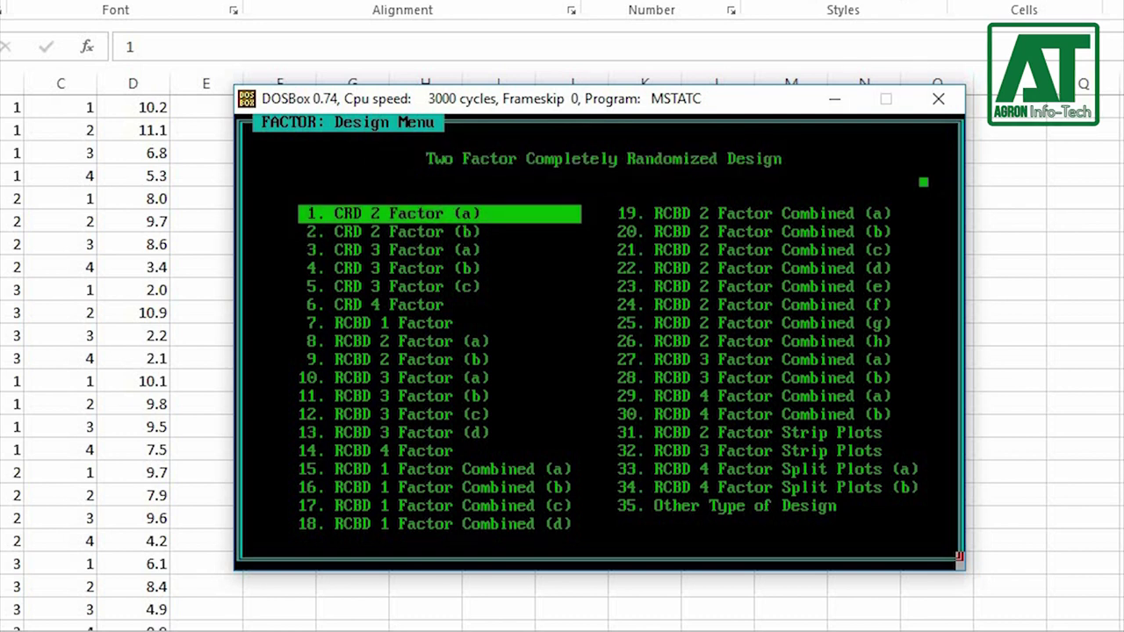
key("Return")
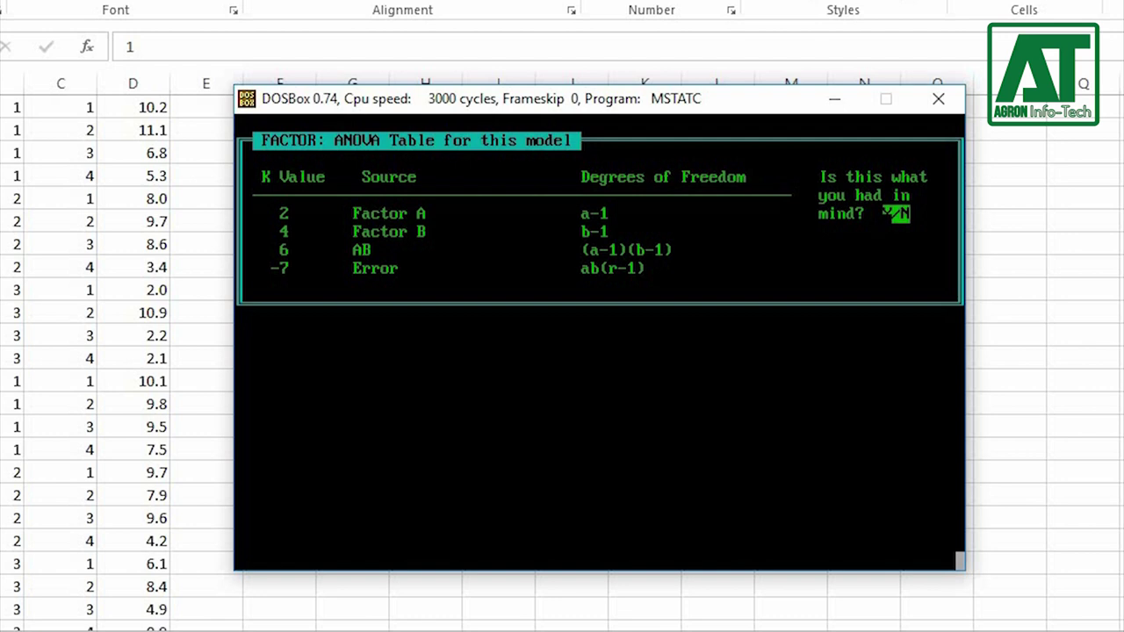
key("n")
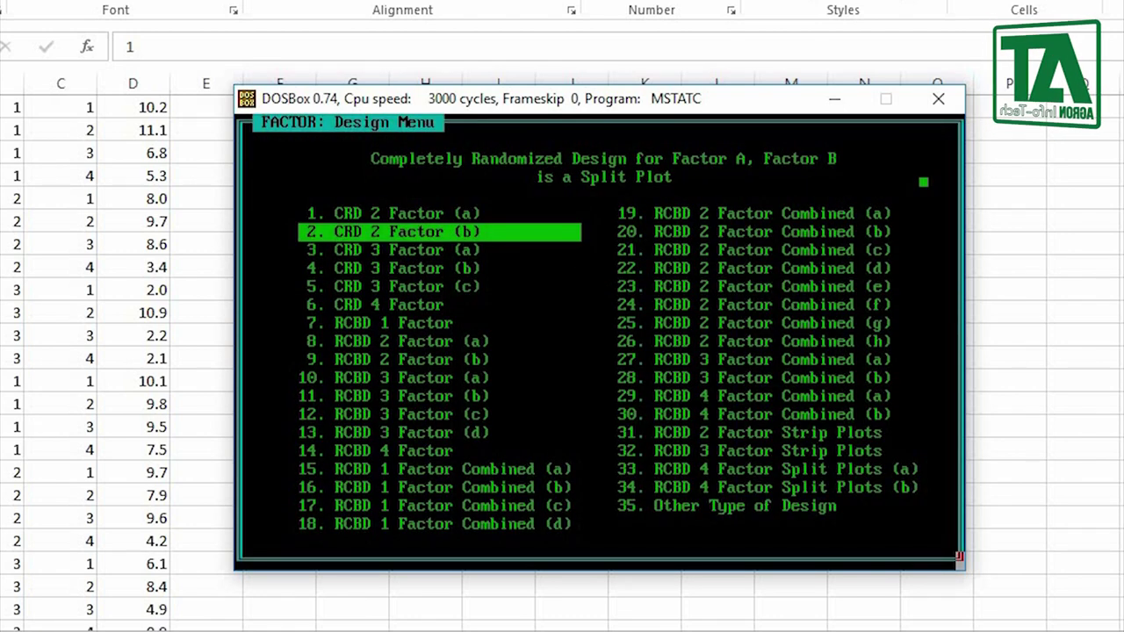
key("Return")
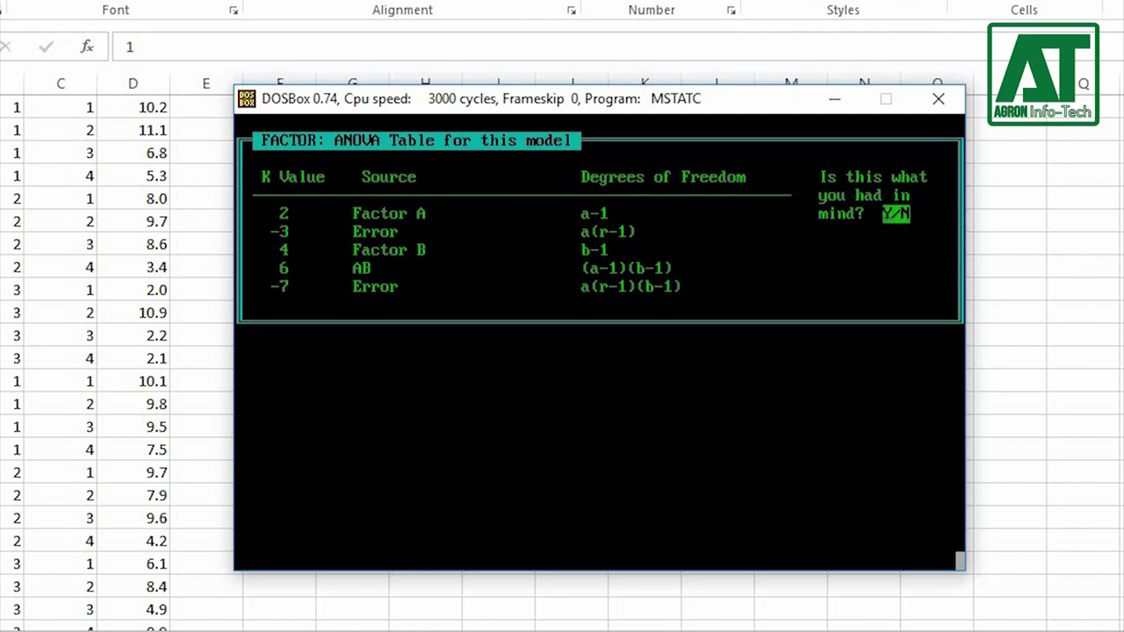
key("n")
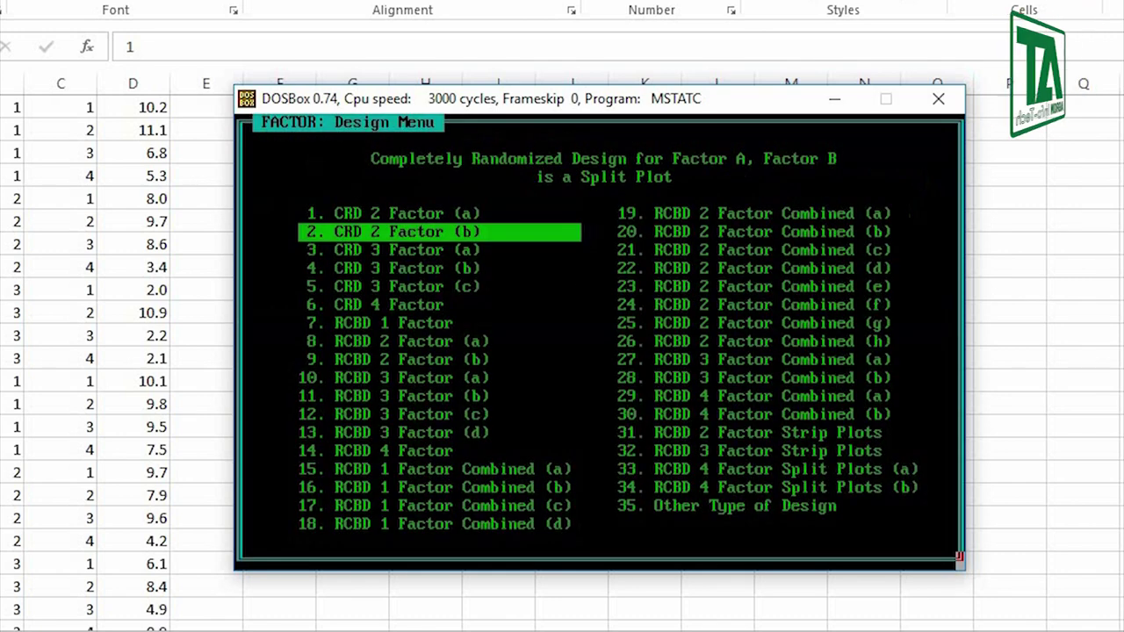
key("Up")
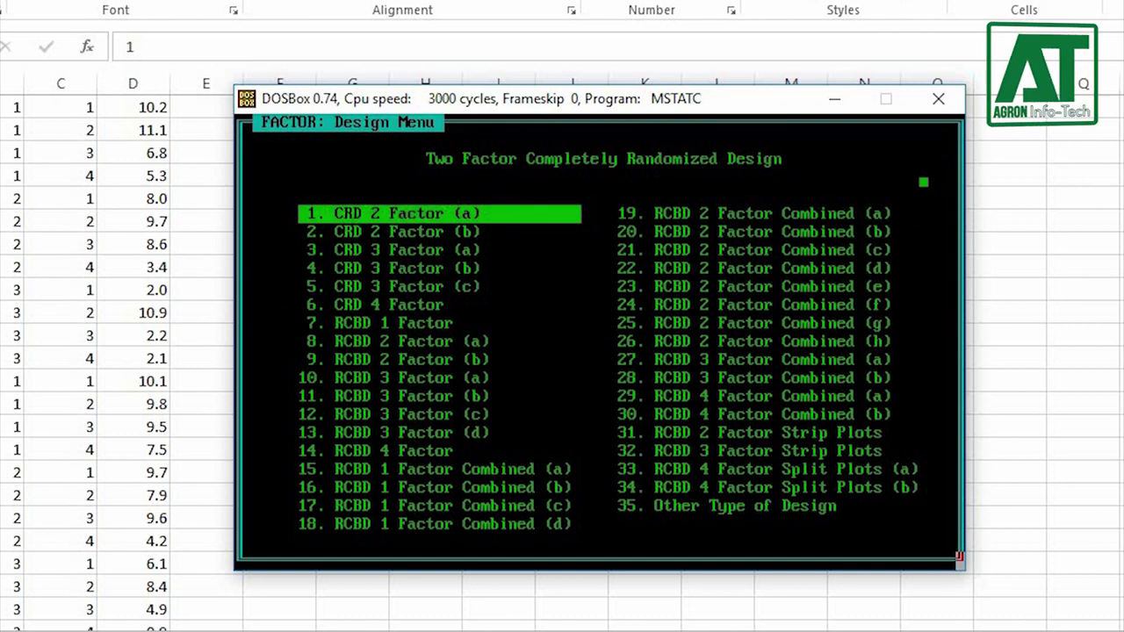
key("Return")
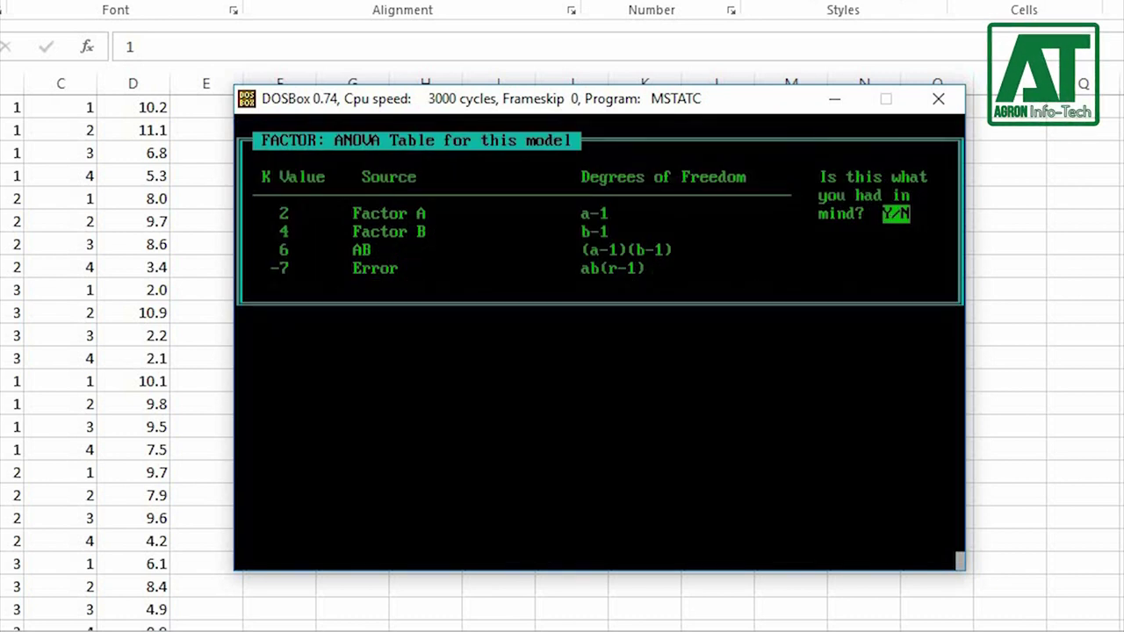
key("y")
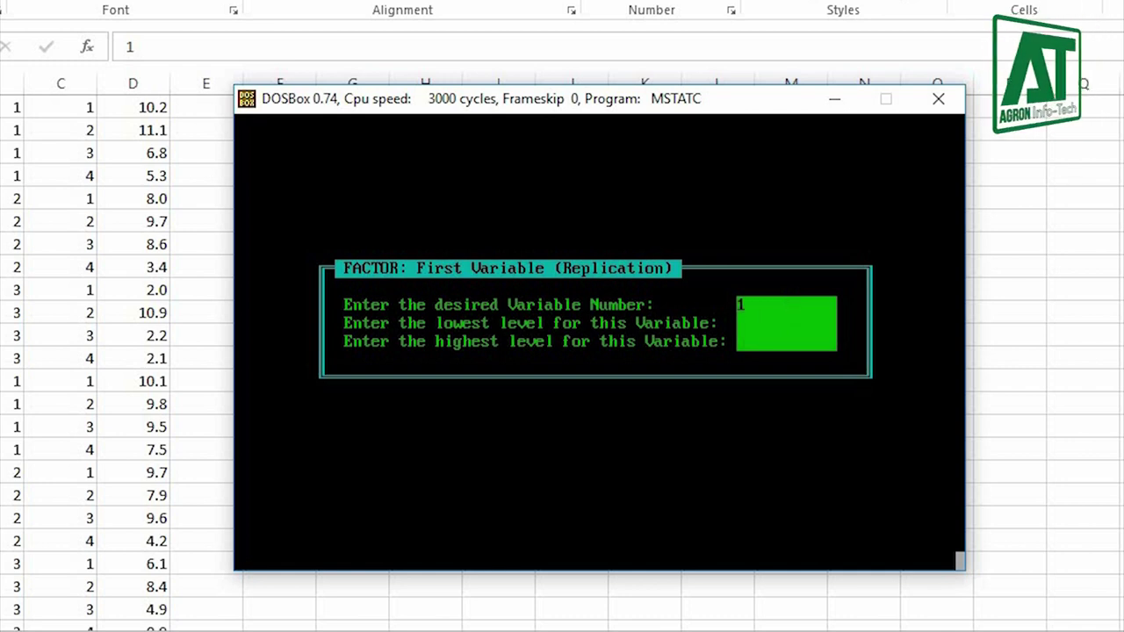
- Set Replication as variable 1 with levels 1 to 4
key("Return")
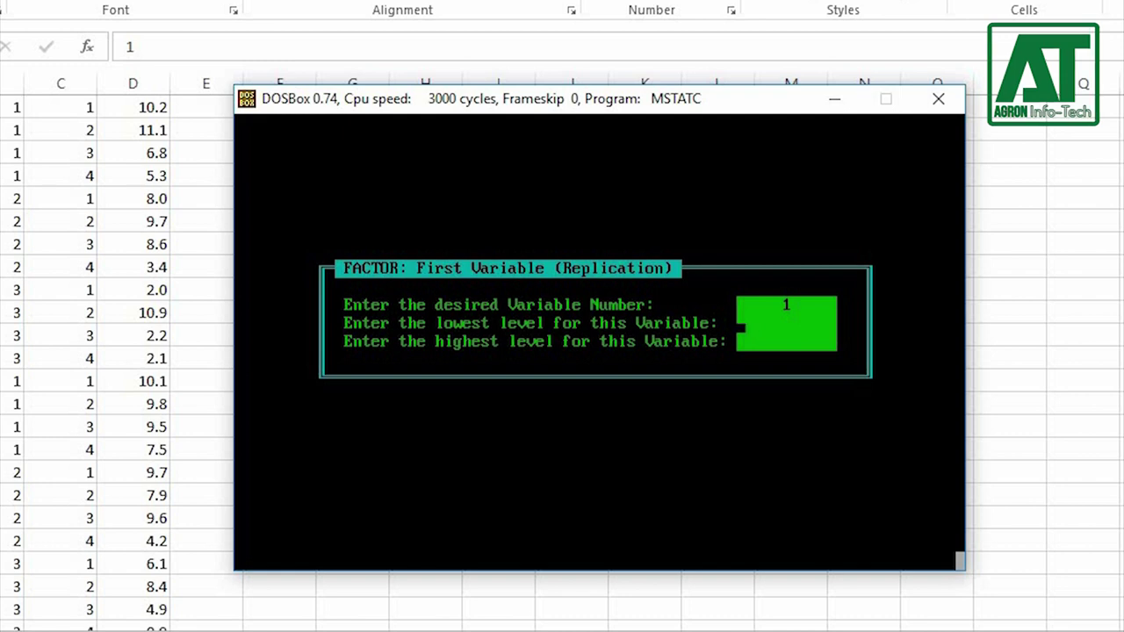
type("1")
key("Return")
type("4")
key("Return")
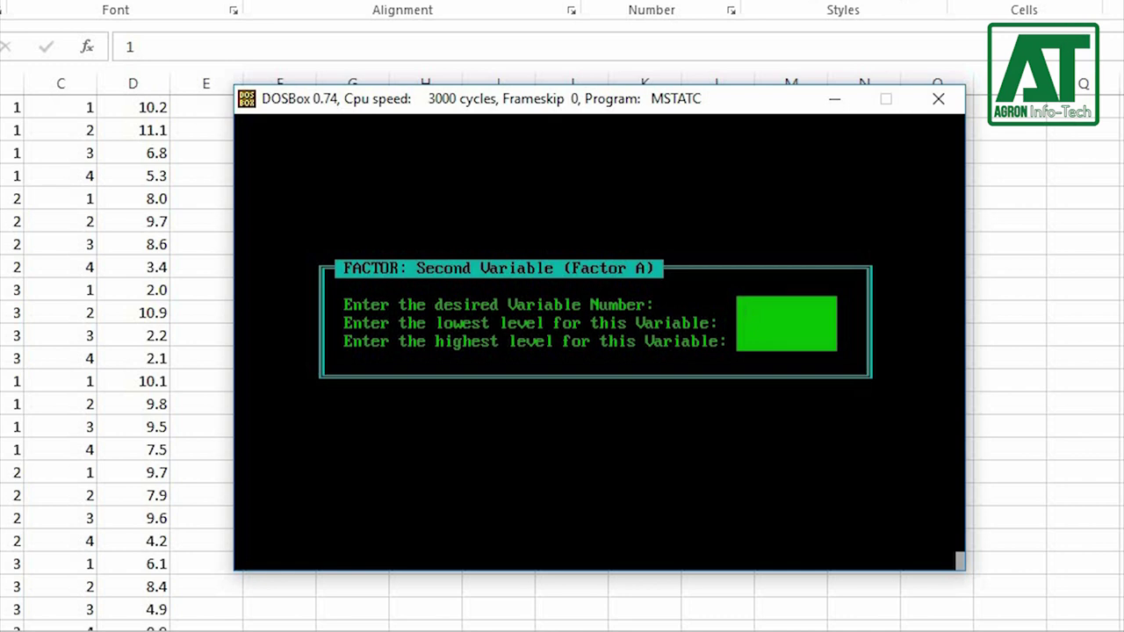
- Set Factor A to variable 2 (Varieties) with levels 1 to 3
type("2")
key("Return")
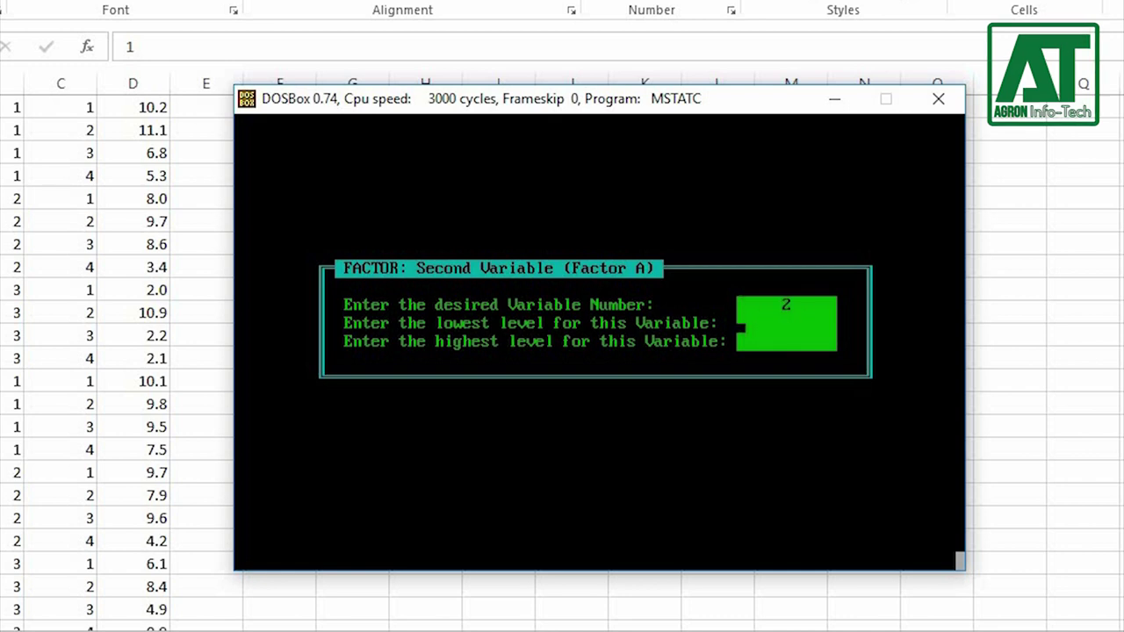
type("1")
key("Return")
type("3")
key("Return")
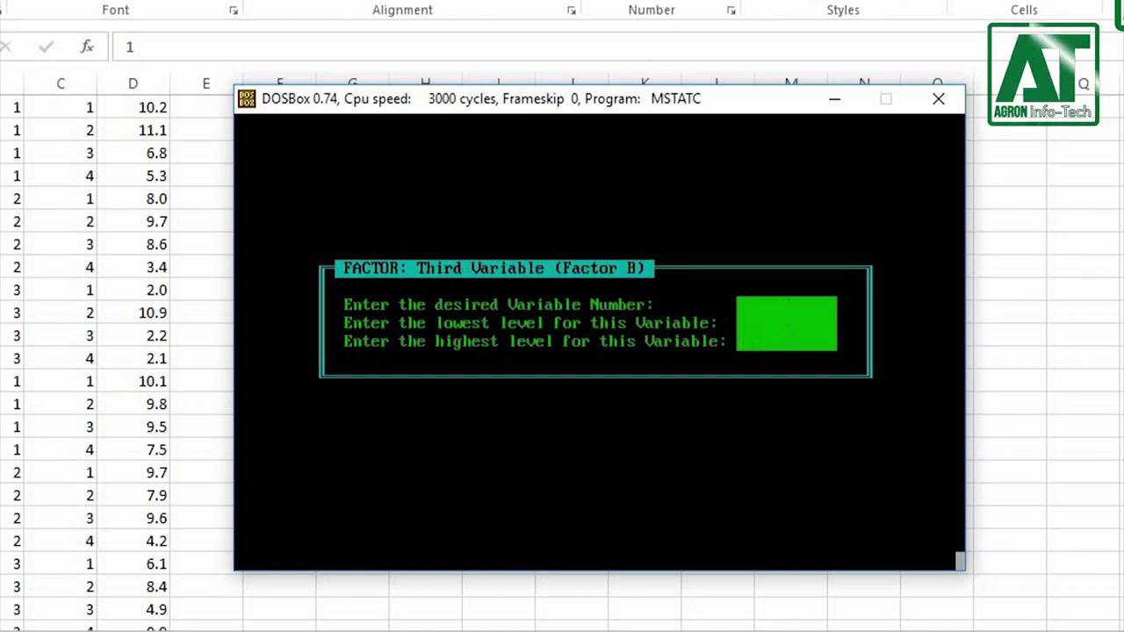
- Set Factor B to variable 3 (Fertilizer) with levels 1 to 4 and confirm the setup
type("3")
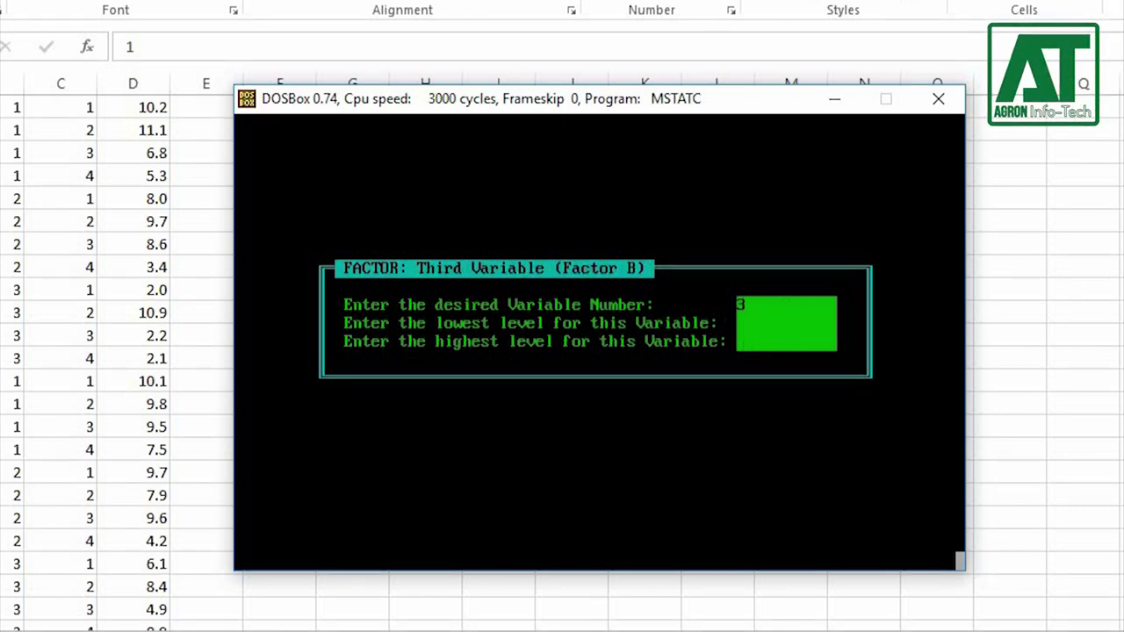
key("Return")
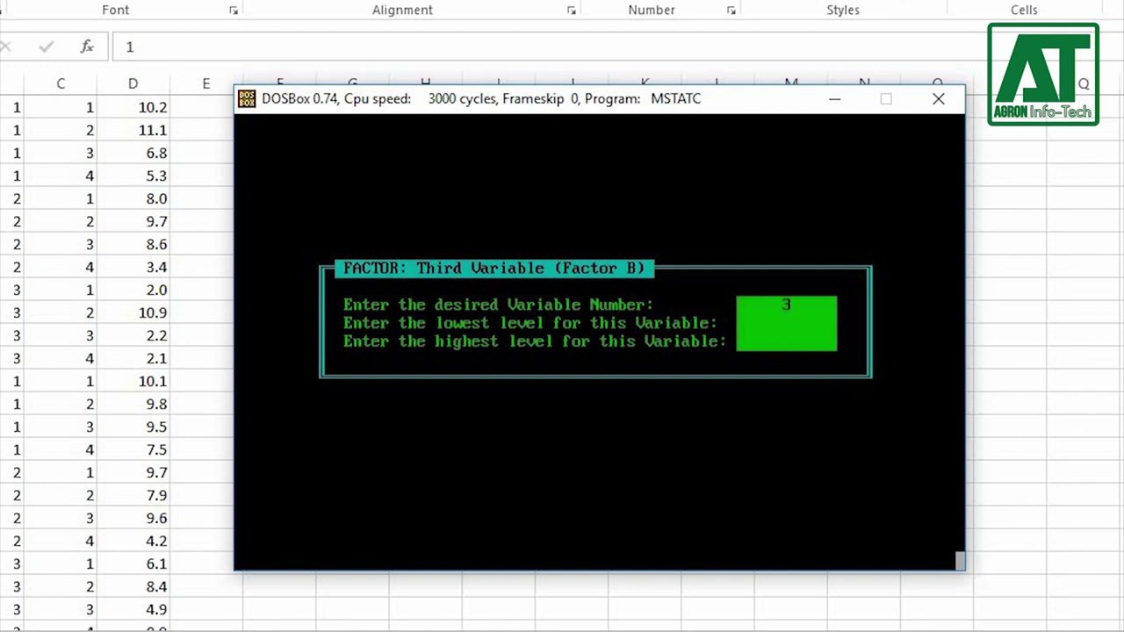
type("1 ")
type("4")
key("Return")
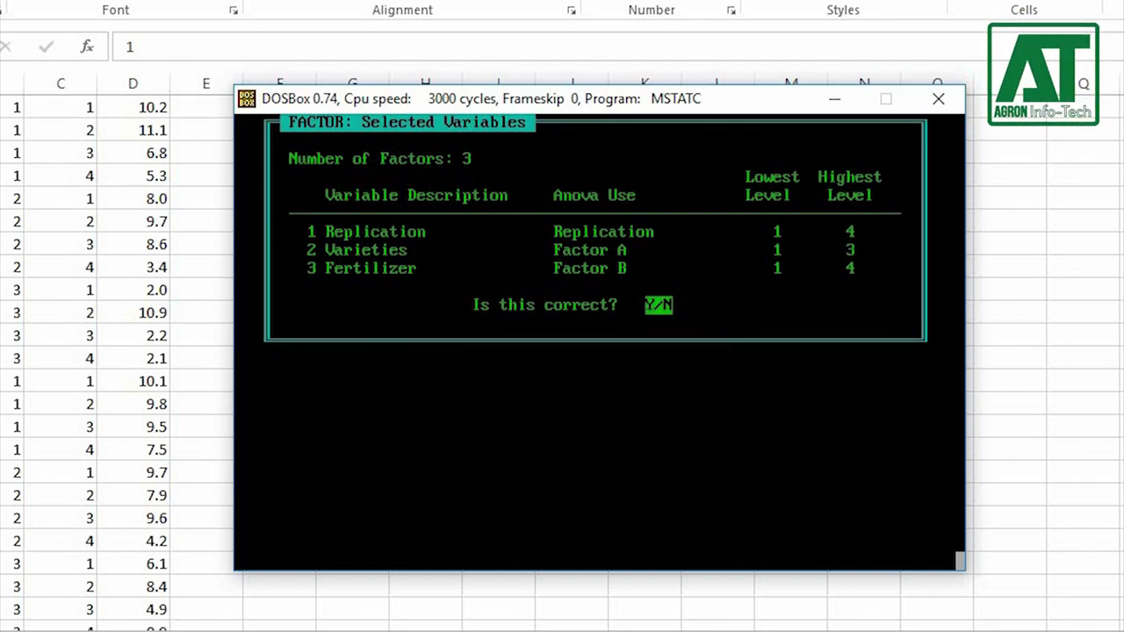
key("y")
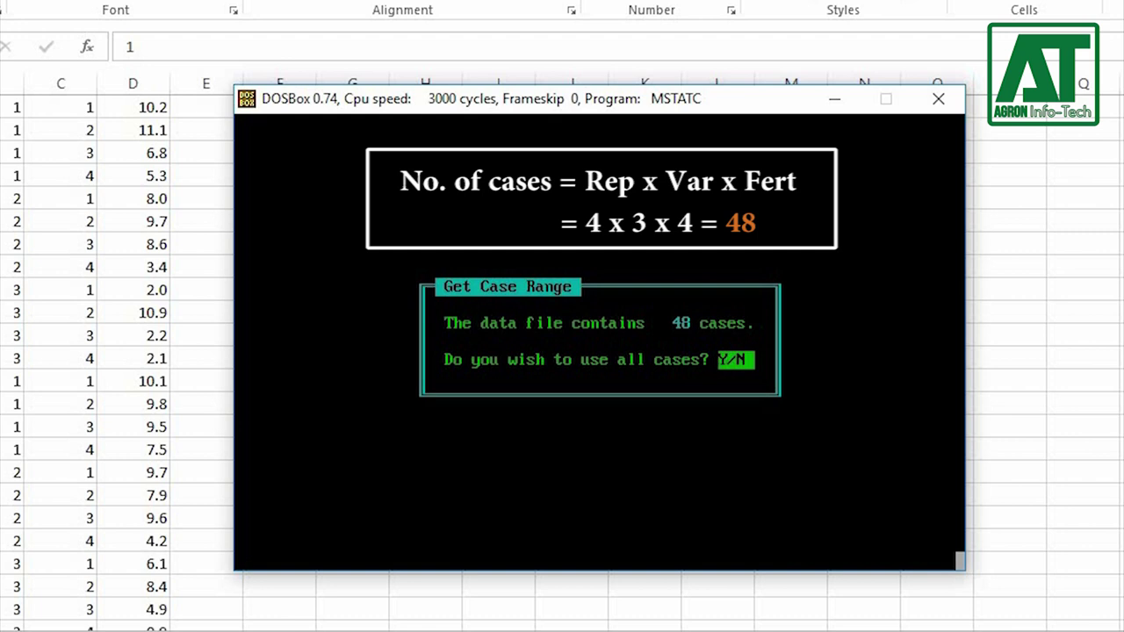
- Analyze Yield using all 48 cases and save the output as ANOVA.DOC
key("y")
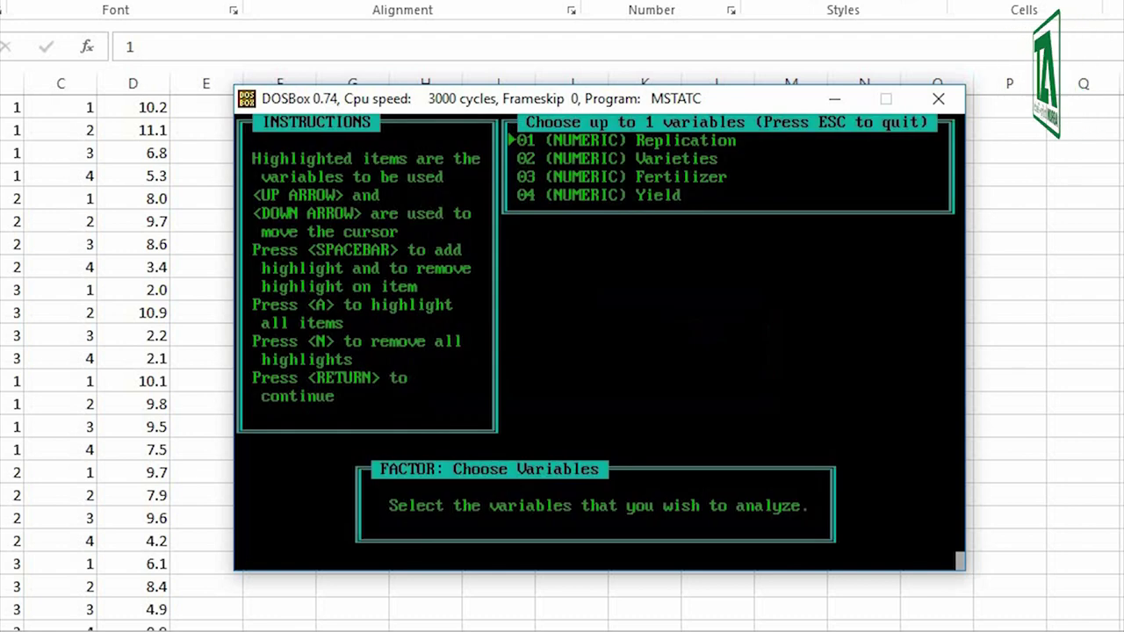
key("Down")
key("Down")
key("Down")
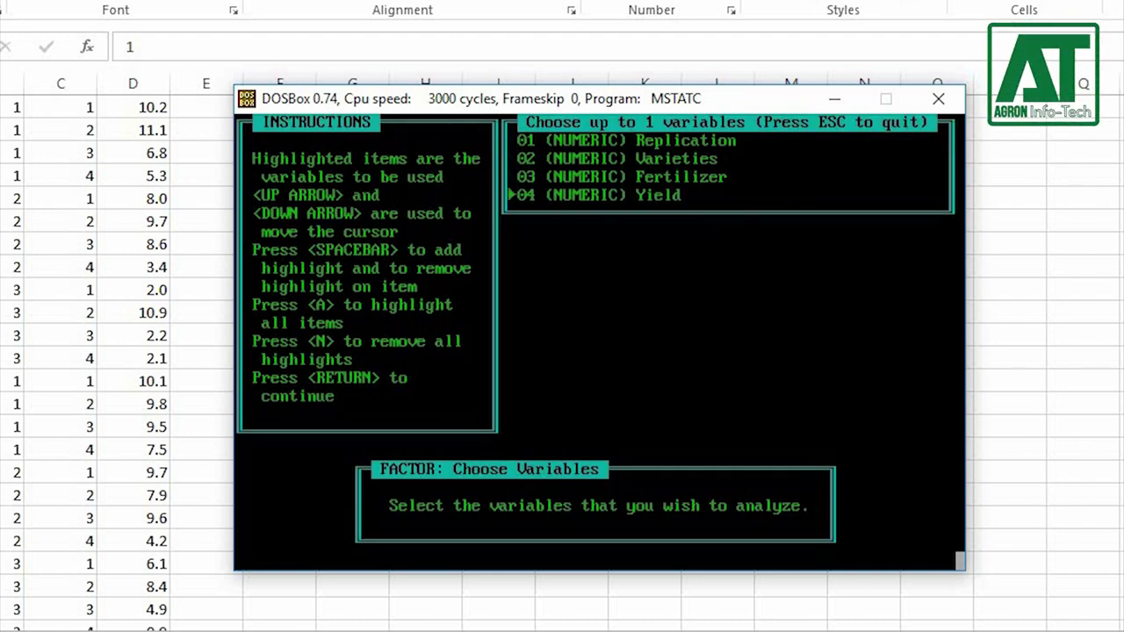
key("space")
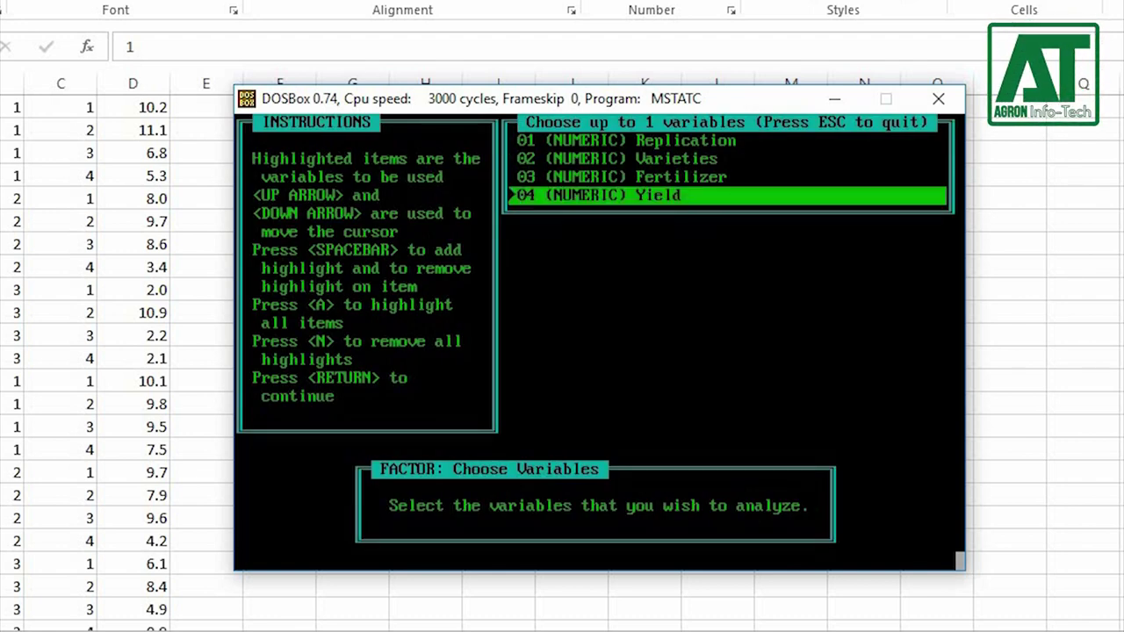
key("Return")
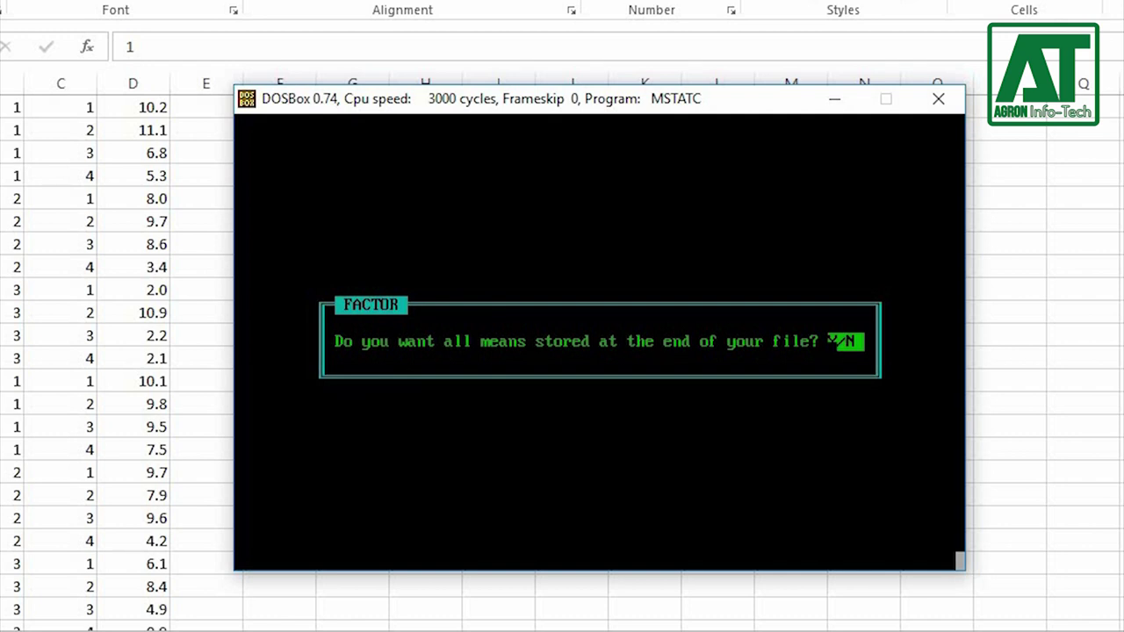
key("n")
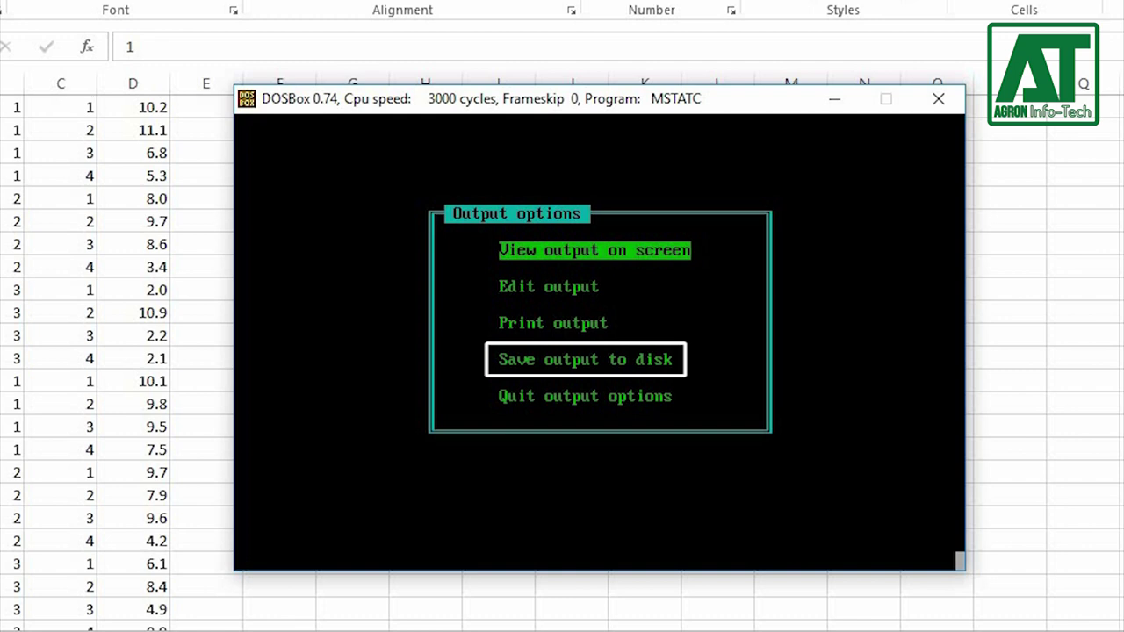
type("s")
type("ANOVA.DOC")
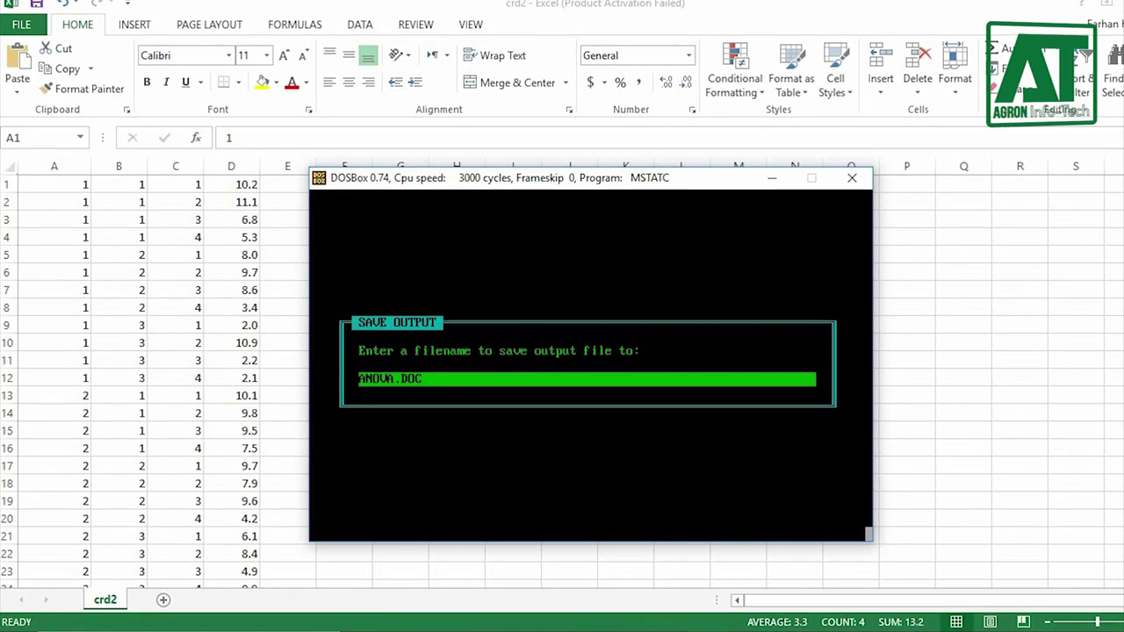
key("Return")
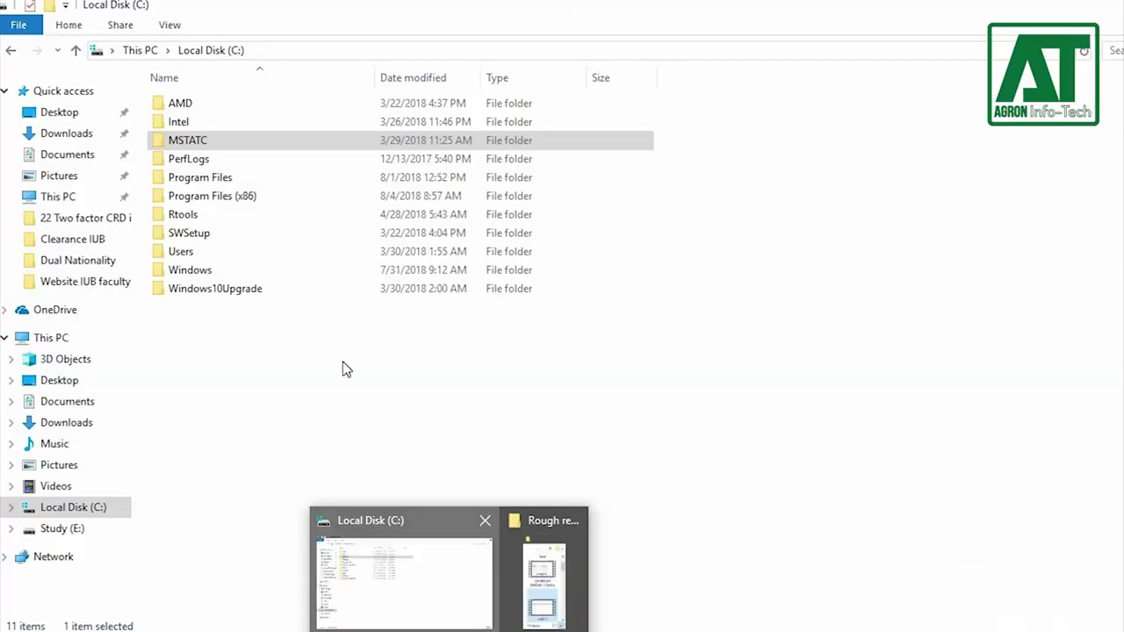
- Browse to C:\MSTATC\DATA in Explorer and sort the files by type
double_click(188, 141)
double_click(188, 143)
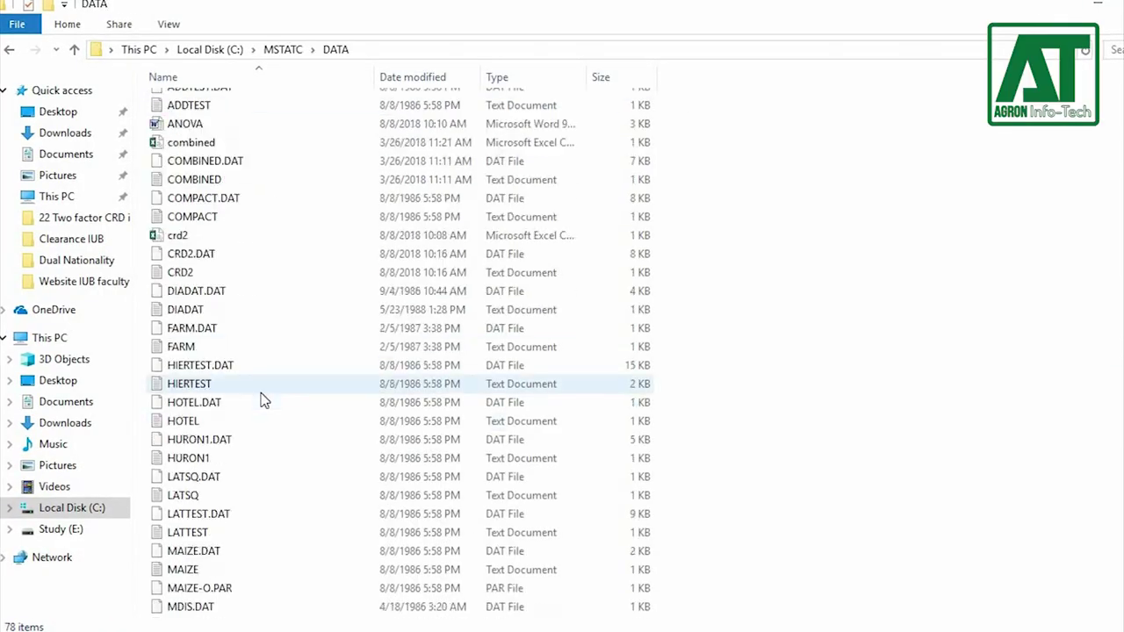
right_click(922, 283)
mouse_move(949, 340)
left_click(800, 377)
scroll(472, 355, "down", 12)
scroll(472, 360, "up", 3)
- Open ANOVA.DOC in Word and mark F values as 35.2892**, 22.0364** and 2.9096*
double_click(180, 284)
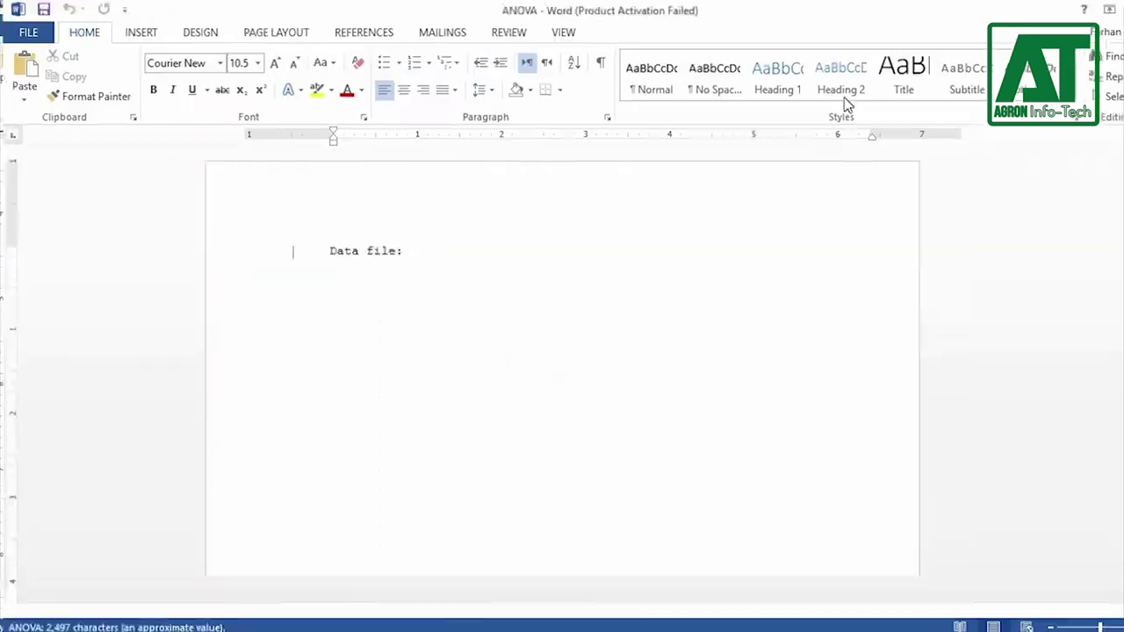
left_click(279, 26)
scroll(464, 326, "down", 8)
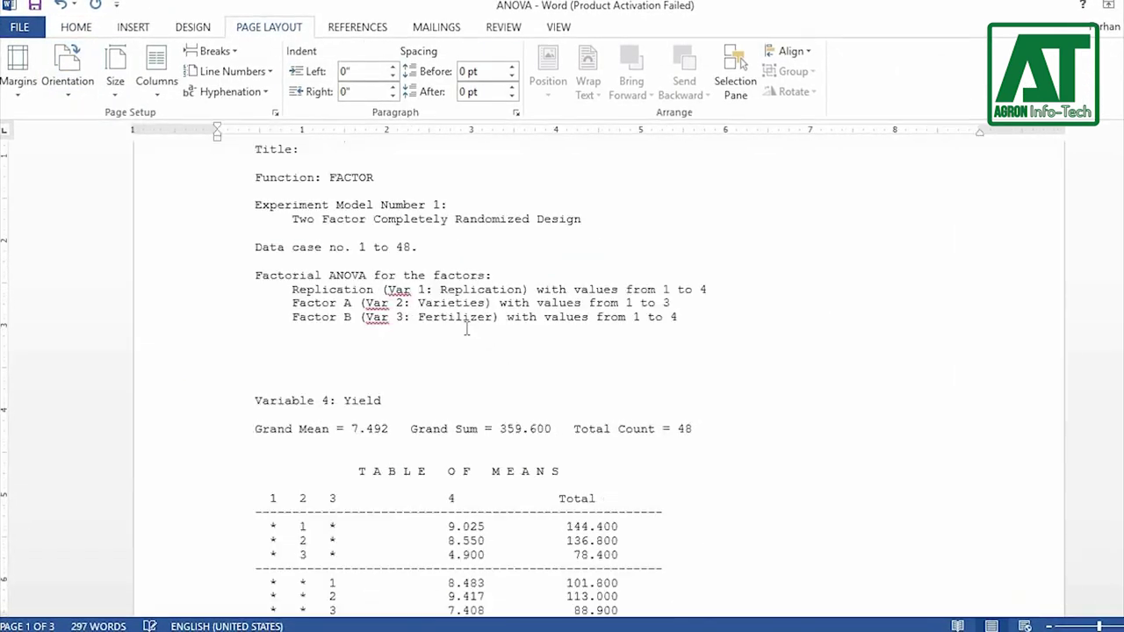
left_click(794, 337)
type("**")
left_click(789, 356)
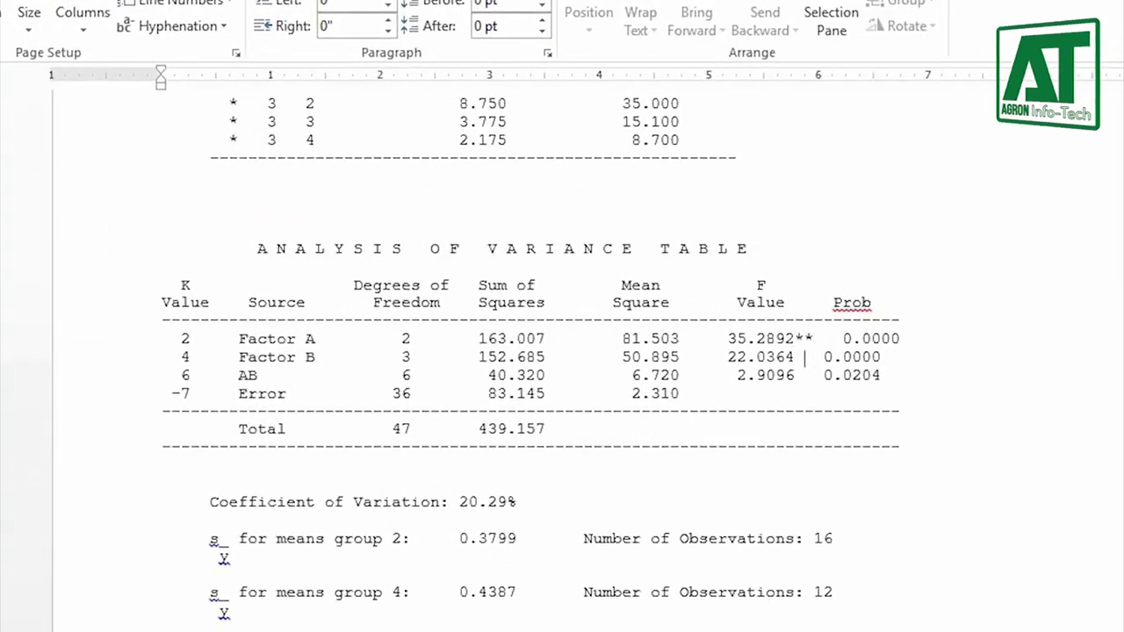
type("**")
left_click(790, 374)
type("*")
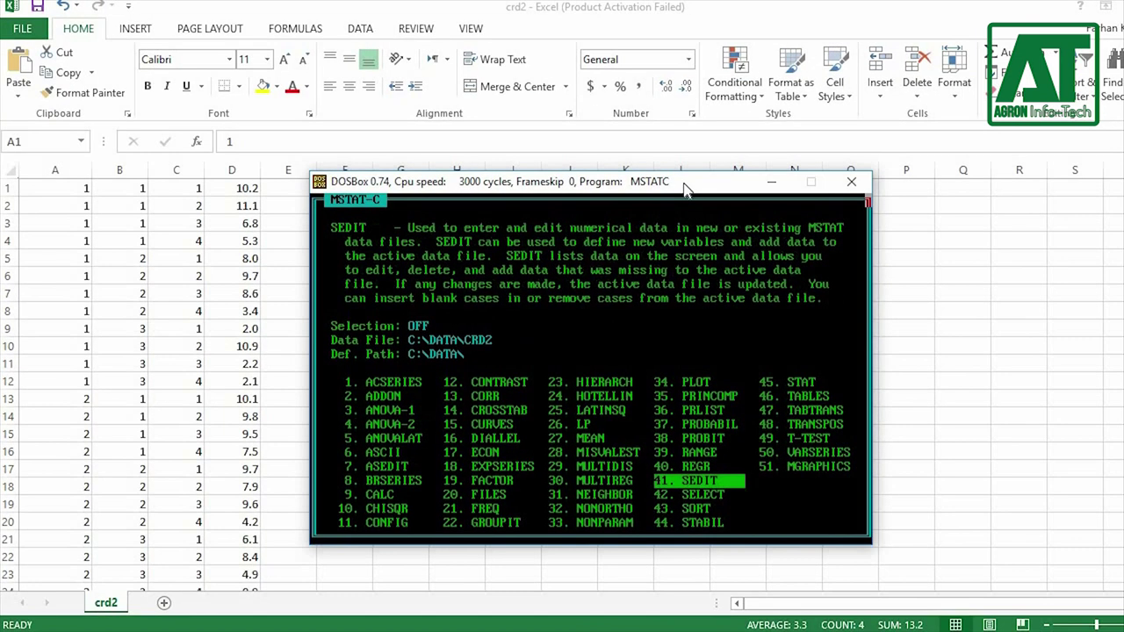
- Open CRD2 for editing in SEDIT and move down to case 49
key("Return")
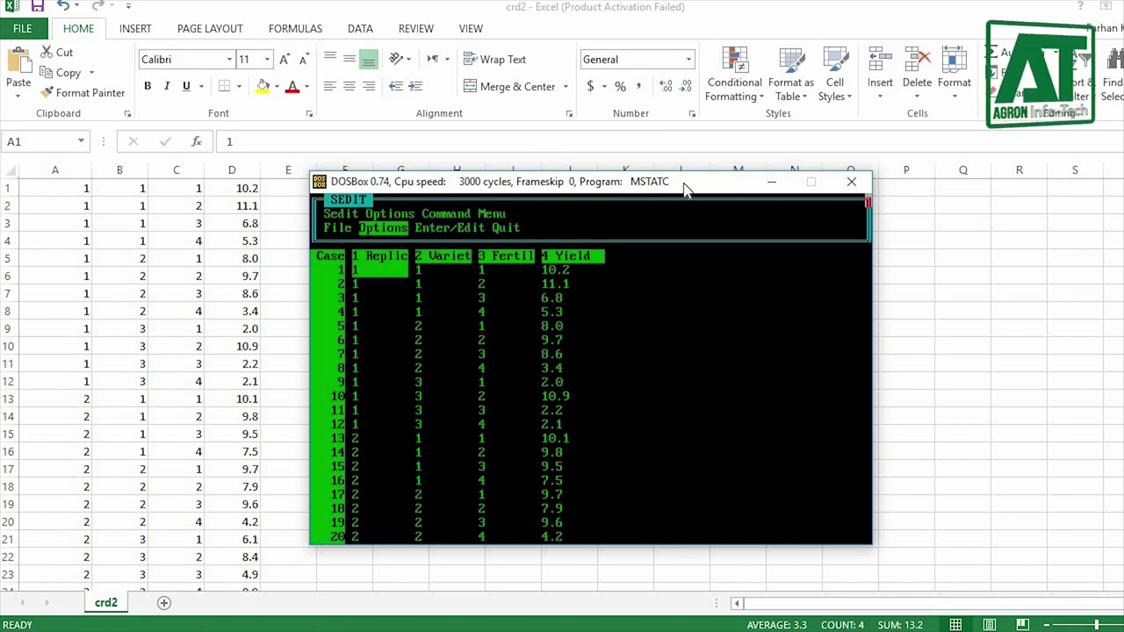
key("Right")
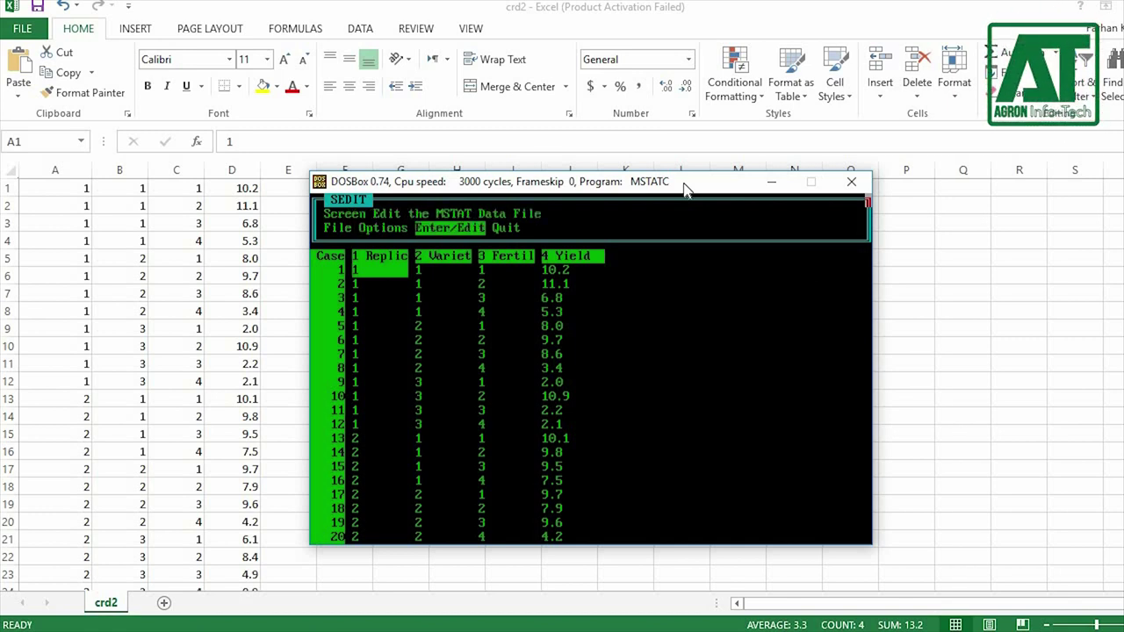
key("Return")
key("Page_Down")
key("Page_Down")
key("Down")
key("Down")
key("Down")
key("Down")
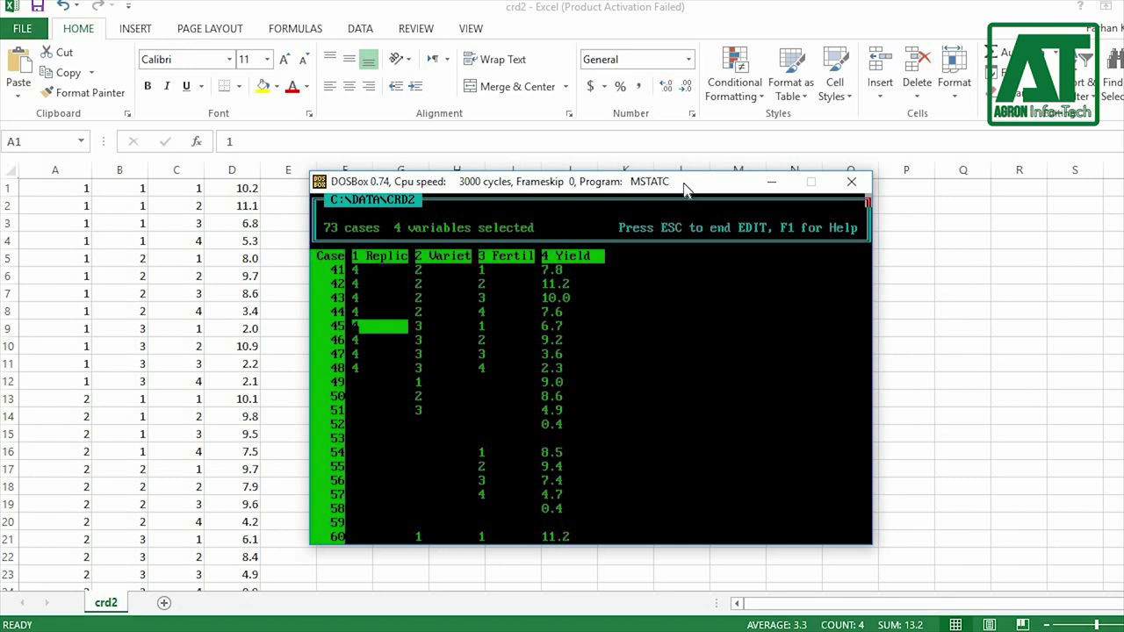
key("Down")
key("Down")
key("Down")
key("Down")
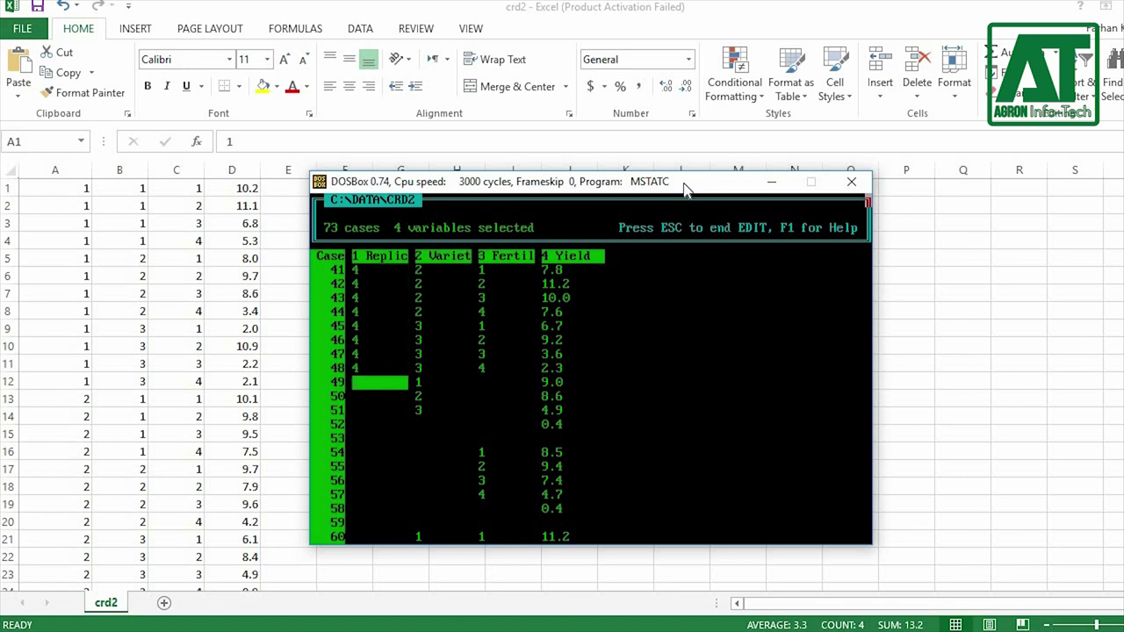
- Launch a blank Notepad window
key("super")
type("no")
key("Return")
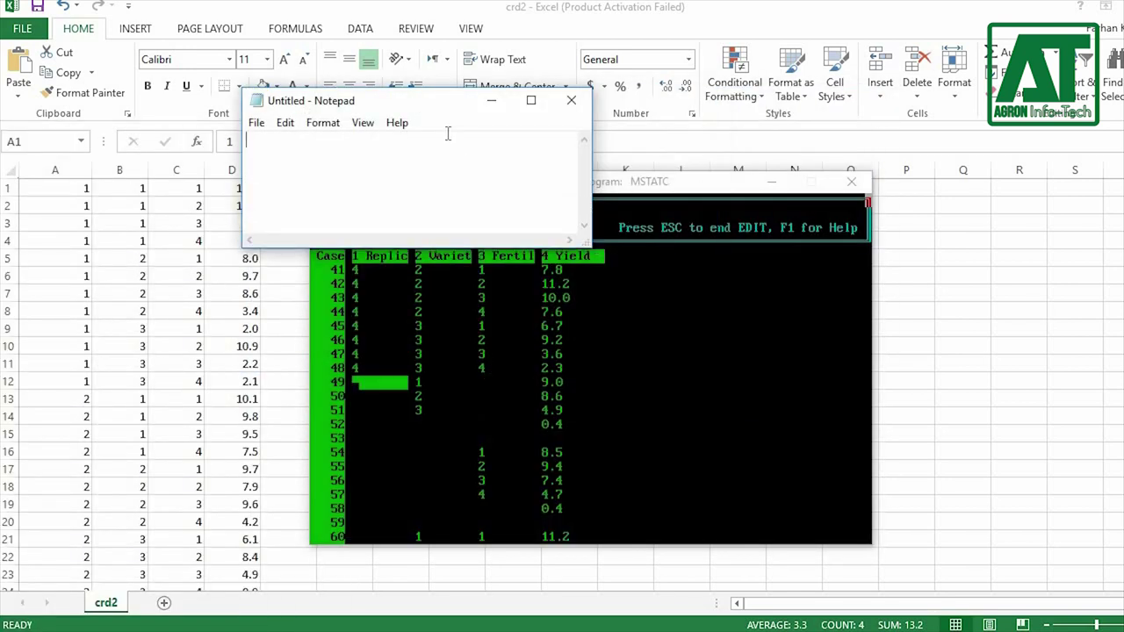
- Note the variety means line '49 V 3 16' in Notepad
left_click_drag(443, 109, 208, 48)
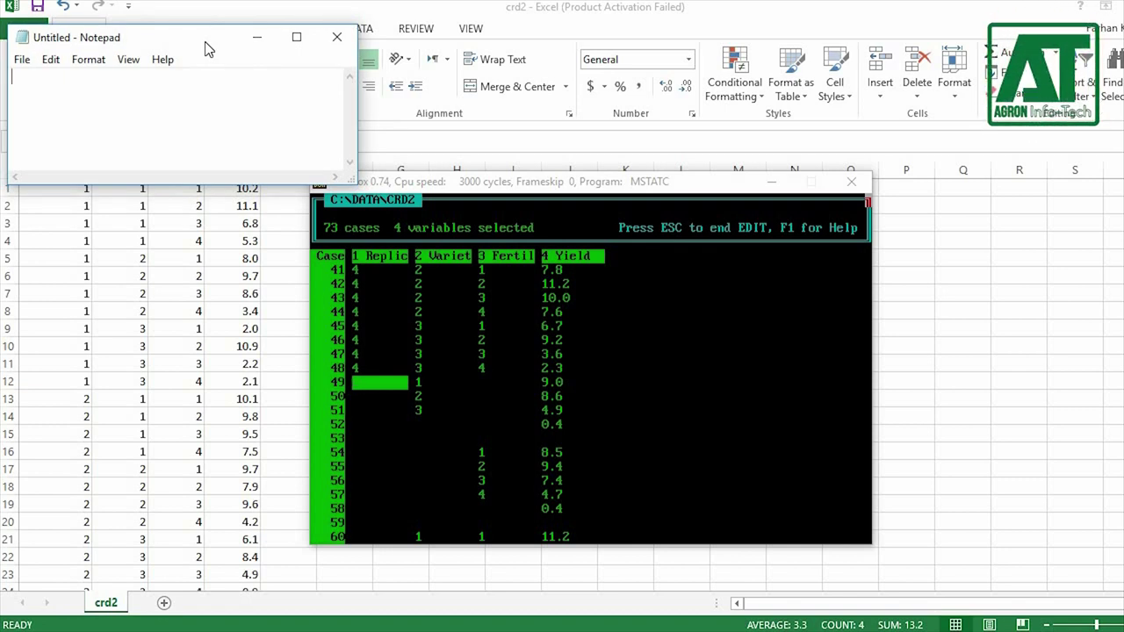
type("49 V 3")
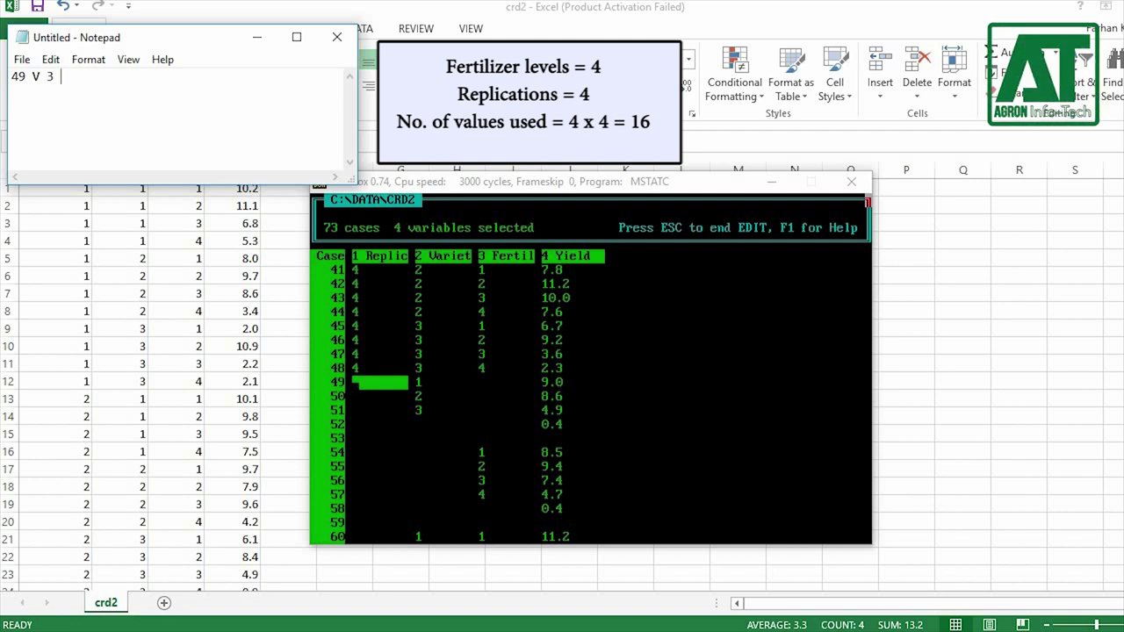
type("16")
- Check case 54 in SEDIT and note the fertilizer line '54 F 4 12'
left_click(561, 178)
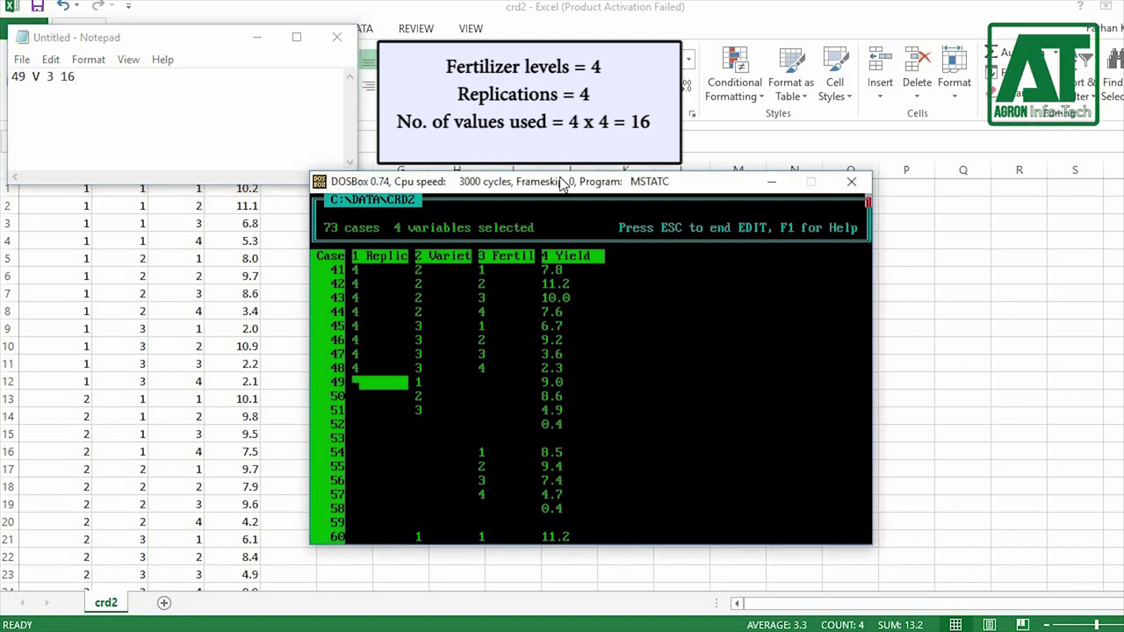
key("Down")
key("Down")
key("Down")
key("Down")
key("Down")
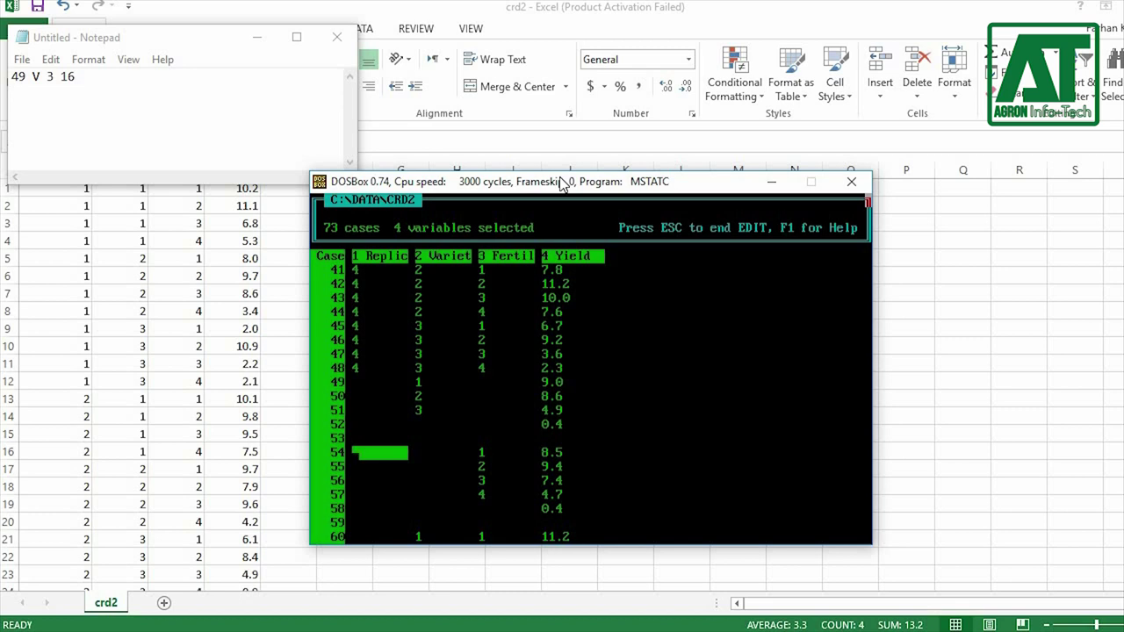
key("alt+Tab")
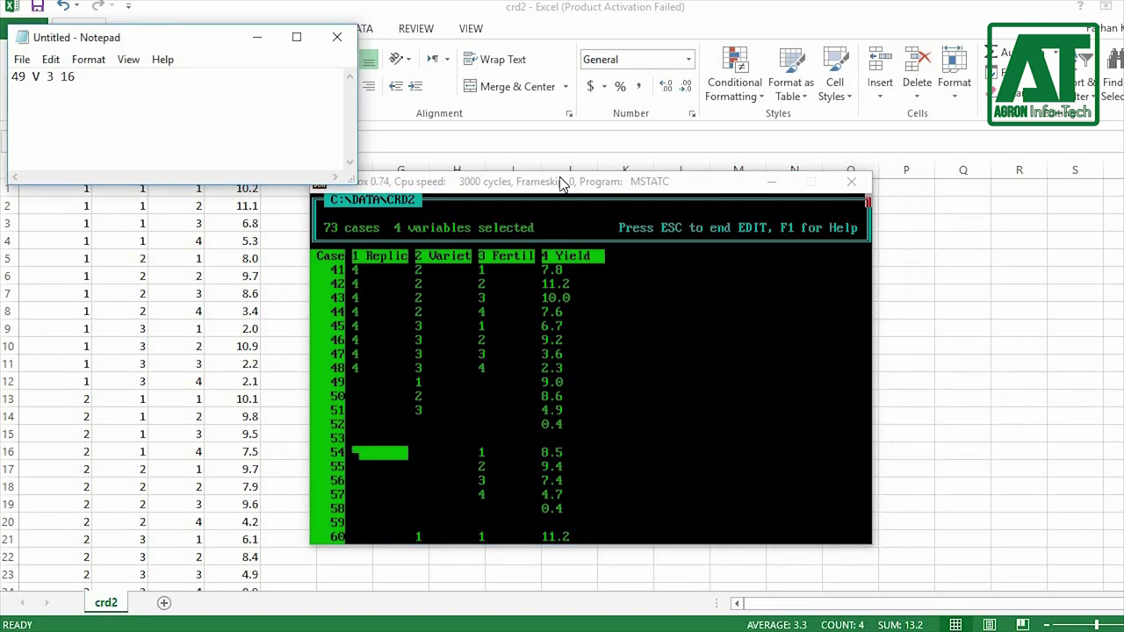
key("Return")
type("54 F")
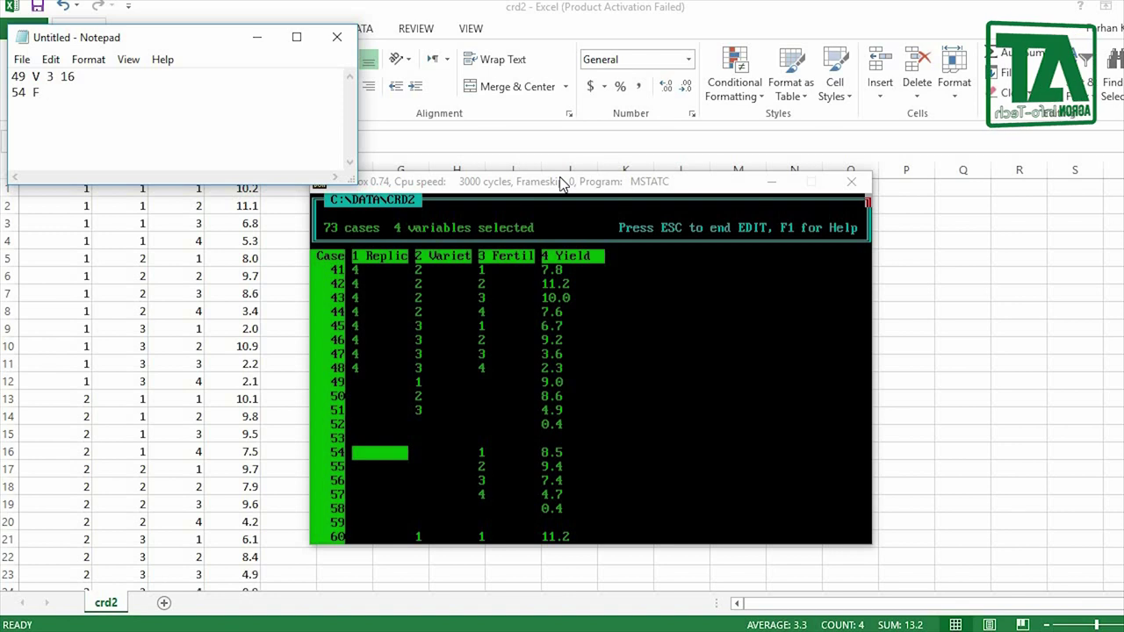
type(" 4")
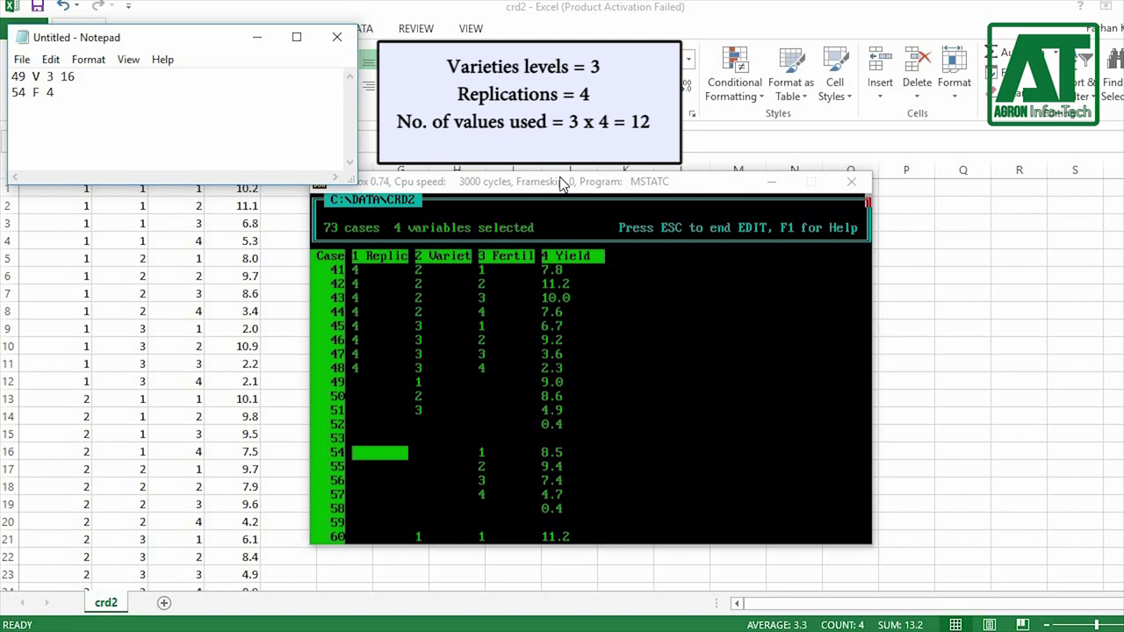
type("12")
- Check case 60 in SEDIT and note the interaction line '60 VF 12 4'
left_click(563, 182)
key("Down")
key("Down")
key("Down")
key("Down")
key("Down")
key("Down")
key("Down")
key("Down")
key("Down")
key("Down")
key("Down")
key("Down")
key("Down")
key("Down")
key("Down")
key("Down")
key("Down")
key("Down")
key("Down")
key("Down")
key("Up")
key("Up")
key("Up")
key("Up")
key("Up")
key("Up")
key("Up")
key("Up")
key("Up")
key("Up")
key("Up")
key("Up")
key("Up")
key("Up")
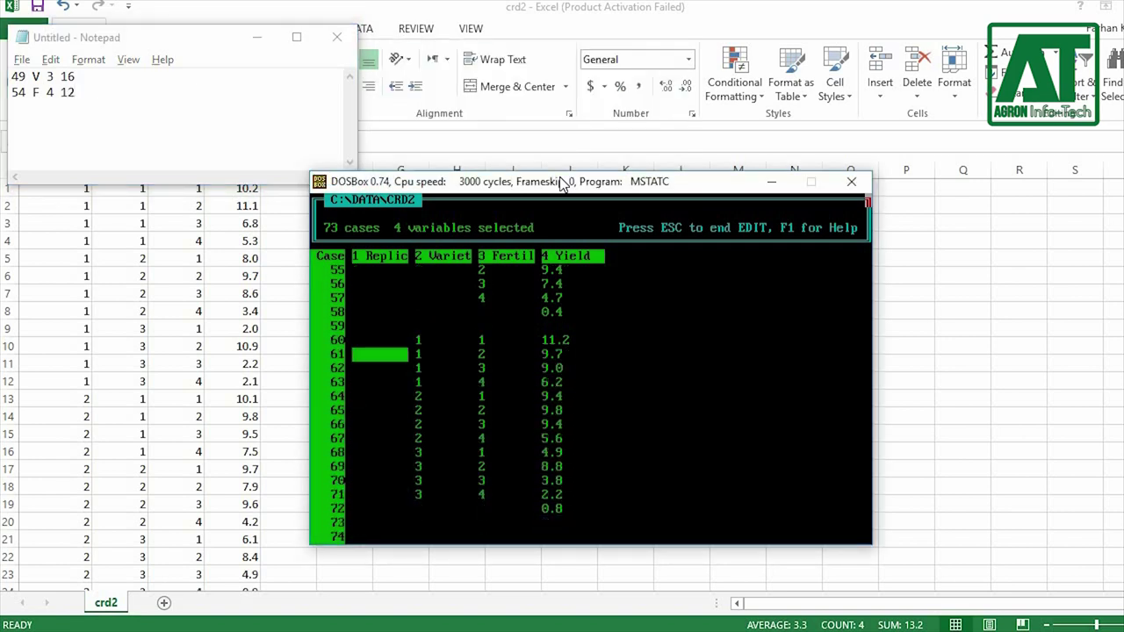
key("alt+Tab")
key("Return")
type("60")
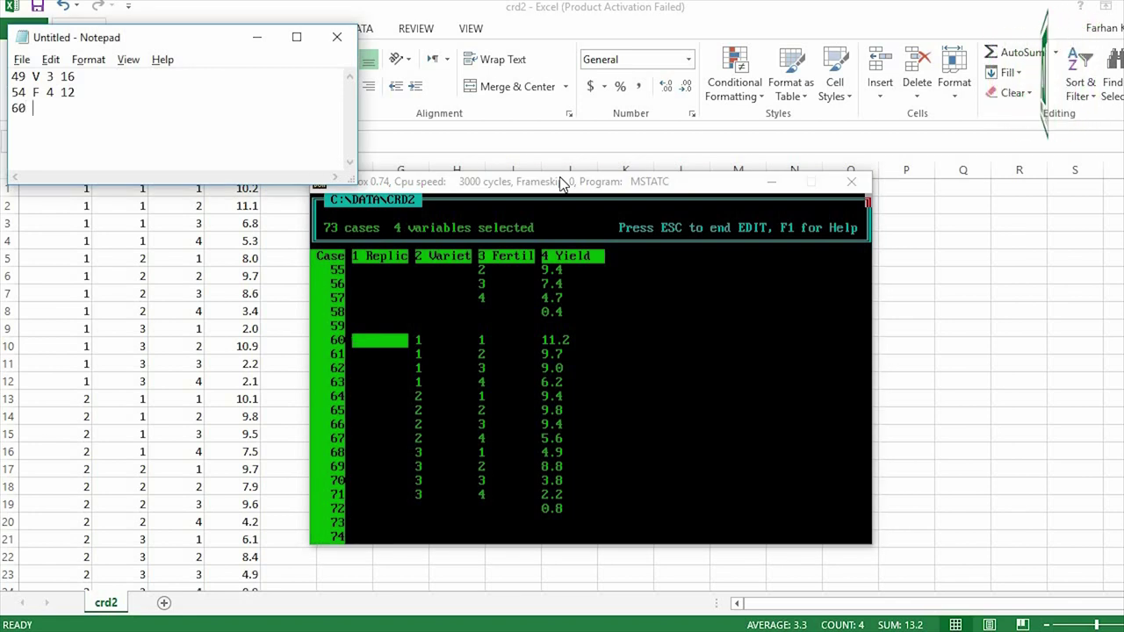
type(" VF ")
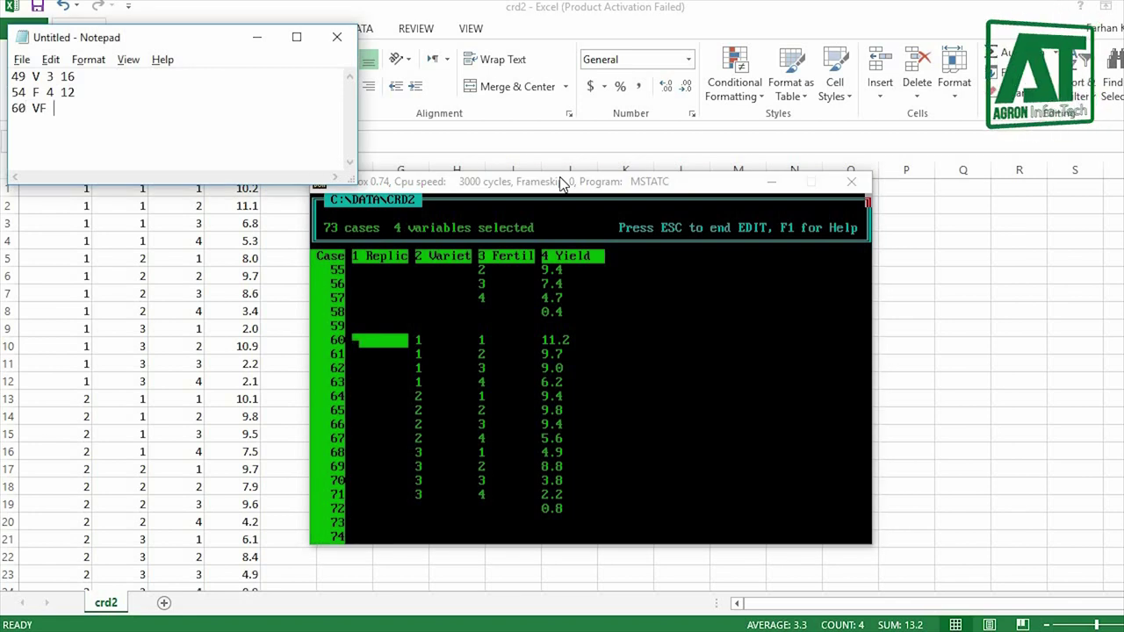
type("12")
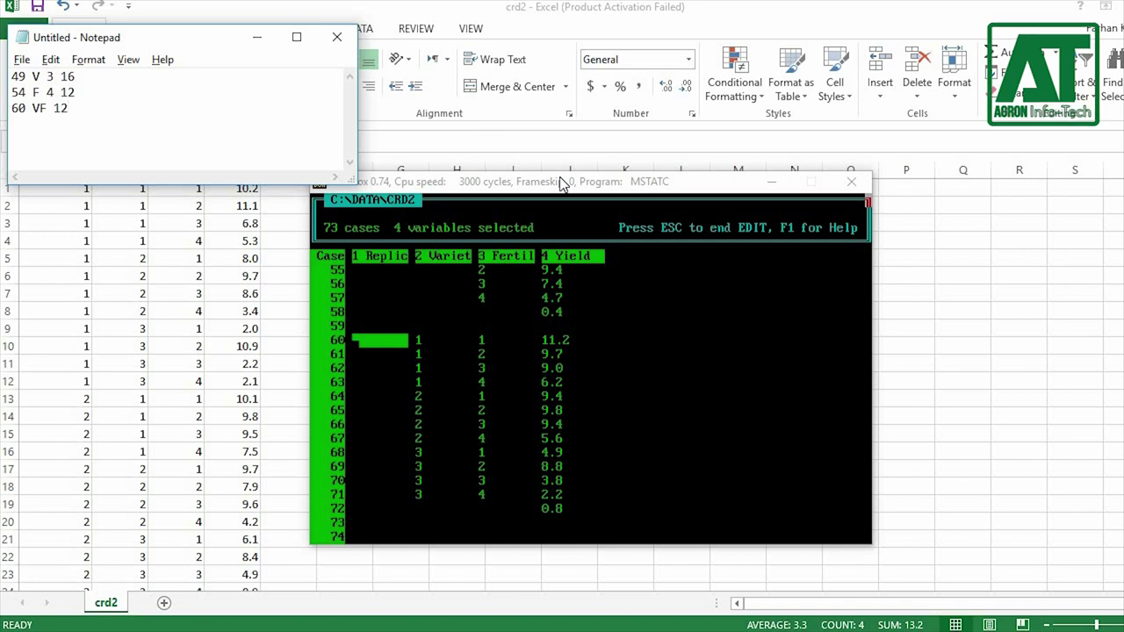
type("4")
left_click(610, 182)
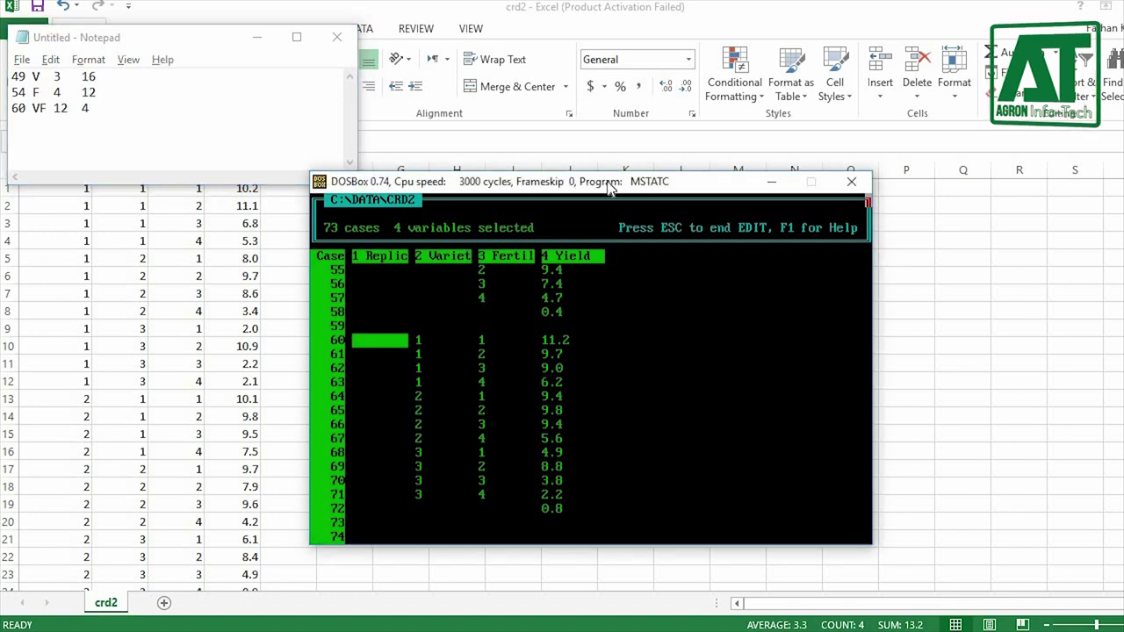
- Enter LSD parameters in RANGE: case 49, 16 observations, 3 means, error MS 2.310, 36 df
key("Escape")
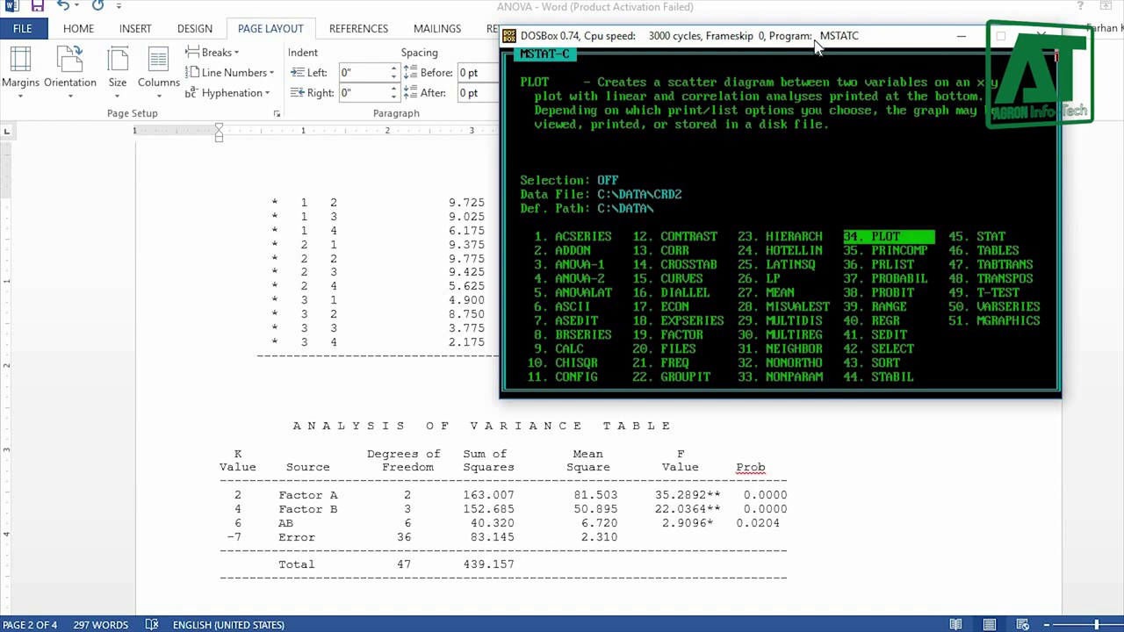
key("Down")
key("Down")
key("Down")
key("Down")
key("Down")
key("Return")
key("Return")
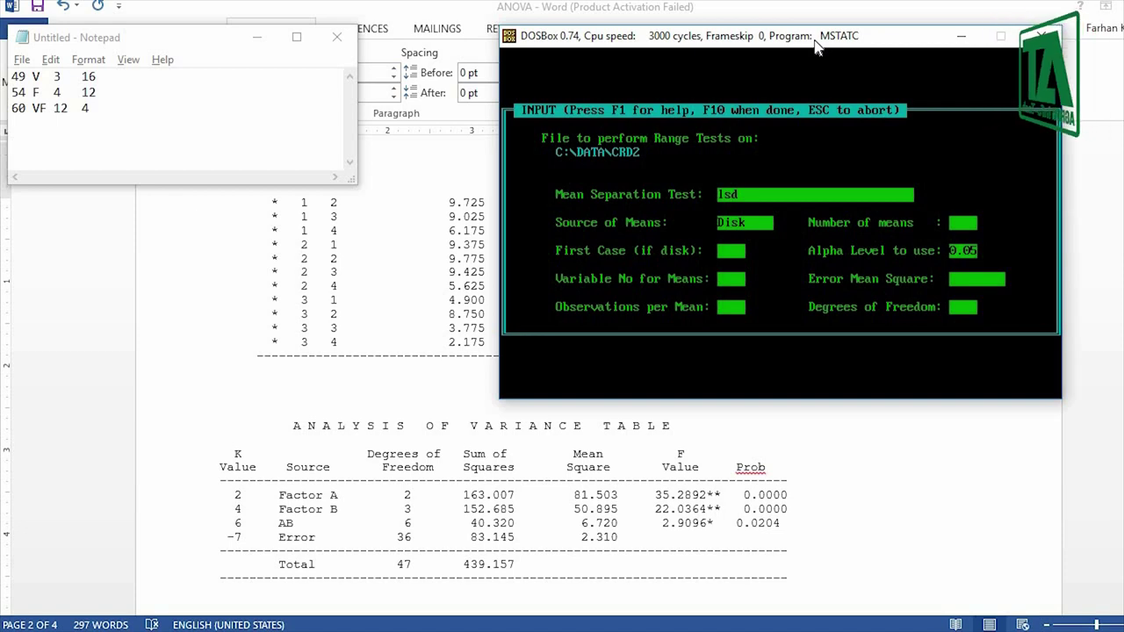
type("49")
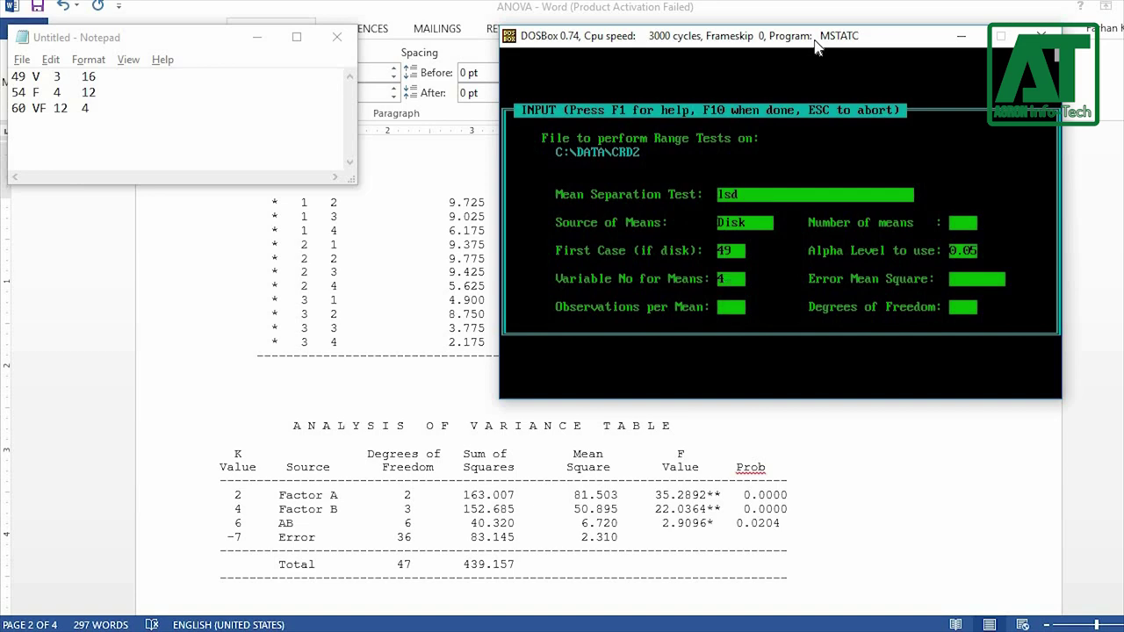
type("16")
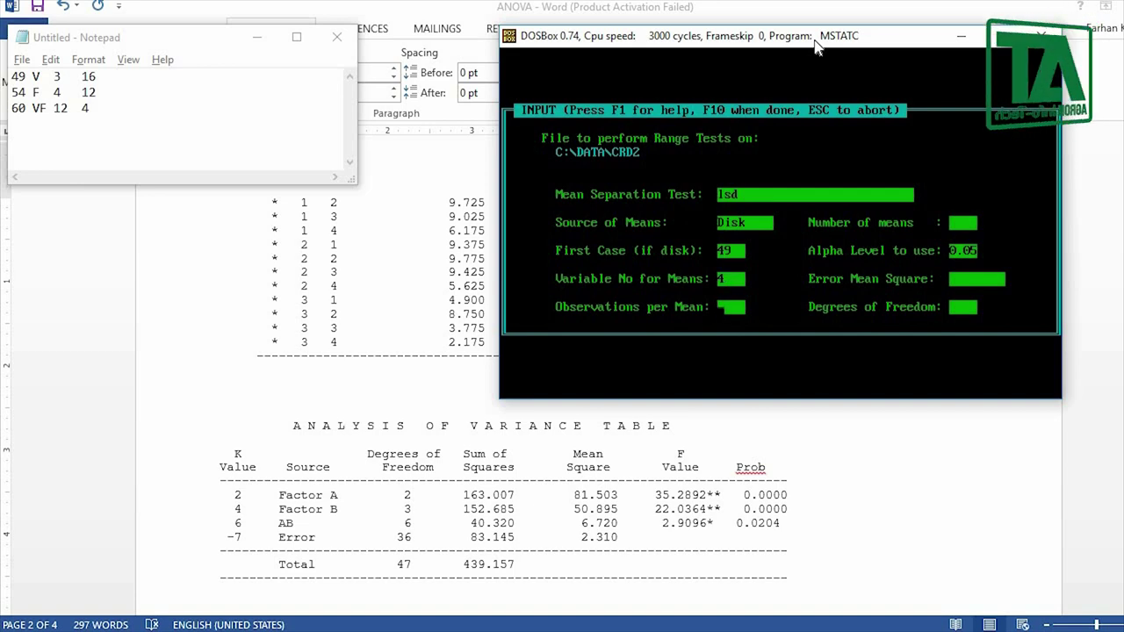
key("Return")
type("3")
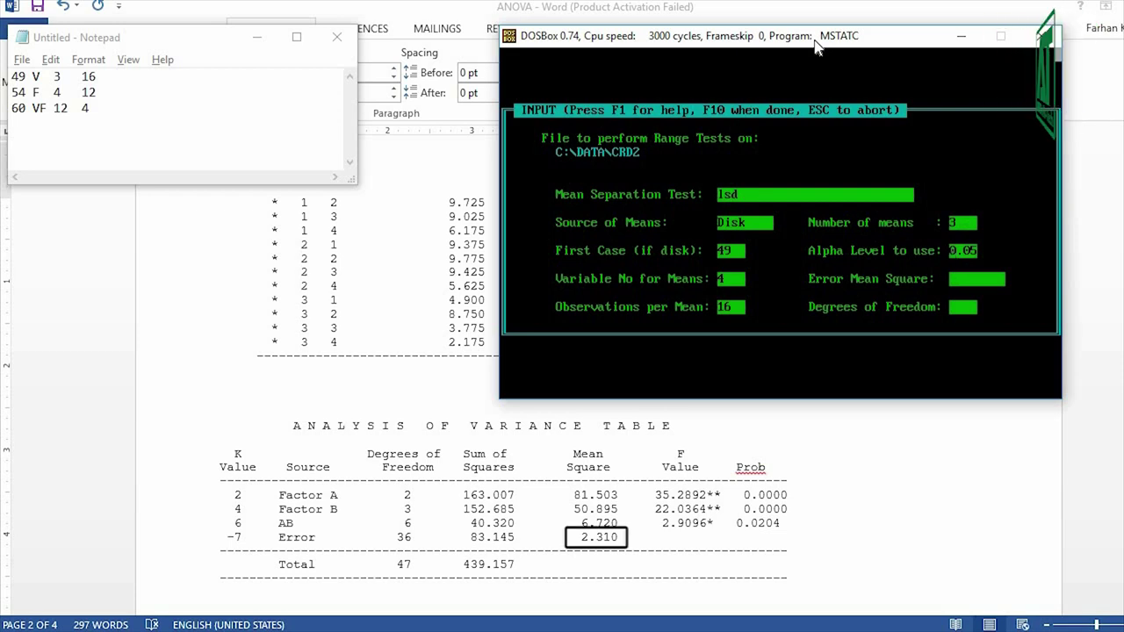
key("Return")
type("2.310")
key("Return")
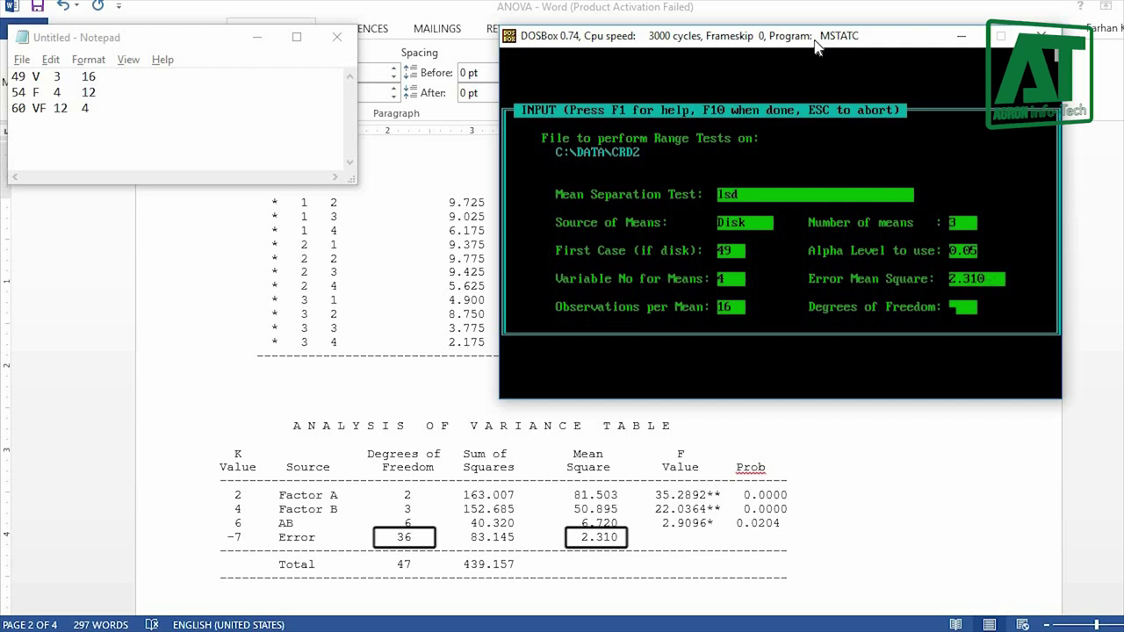
type("36")
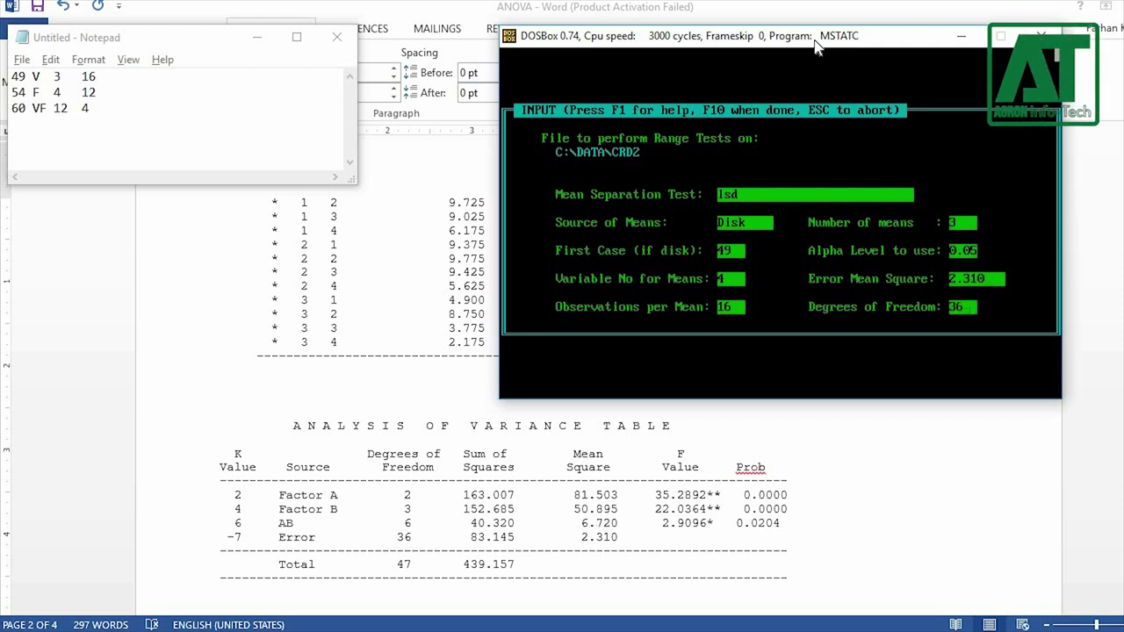
key("F10")
- Run the LSD test and save its output to disk as V.DOC
key("Return")
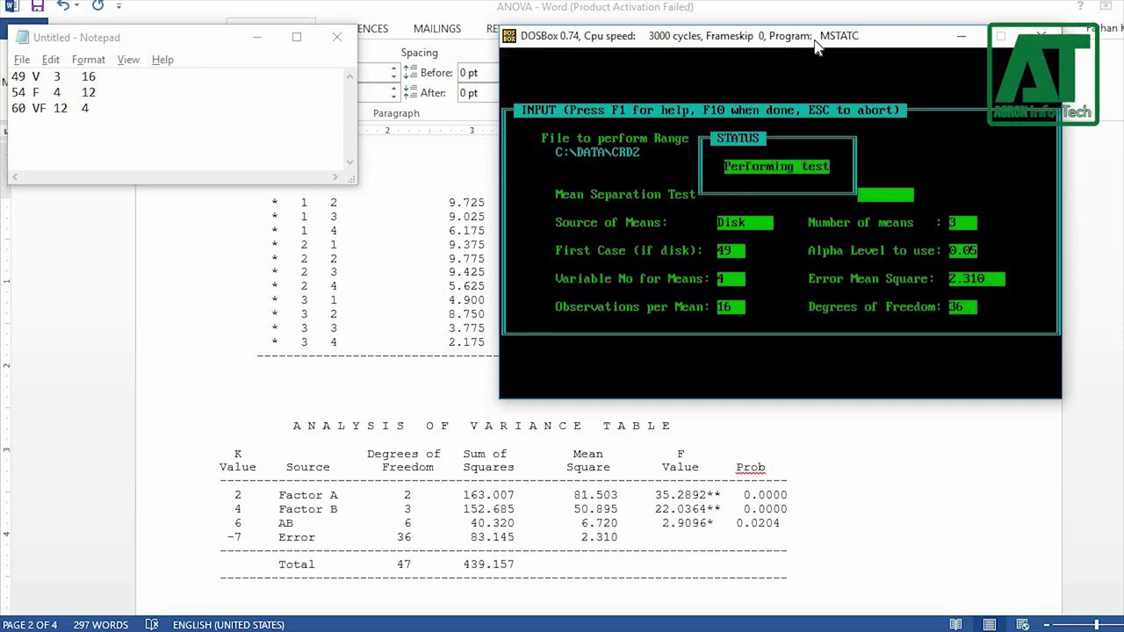
key("s")
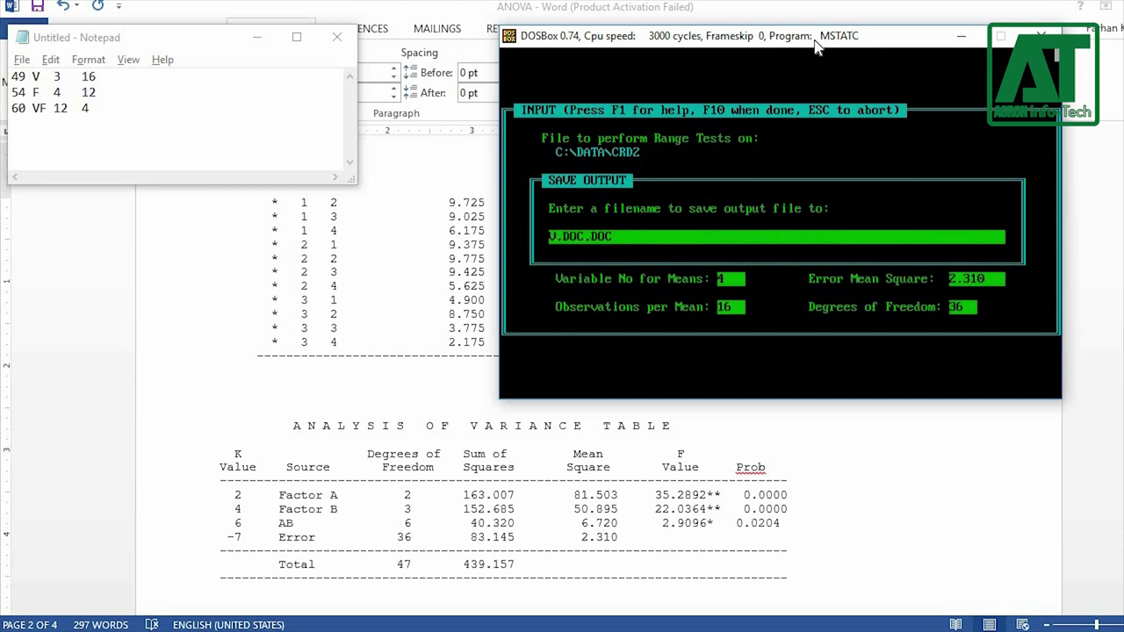
type("V.DOC")
key("Return")
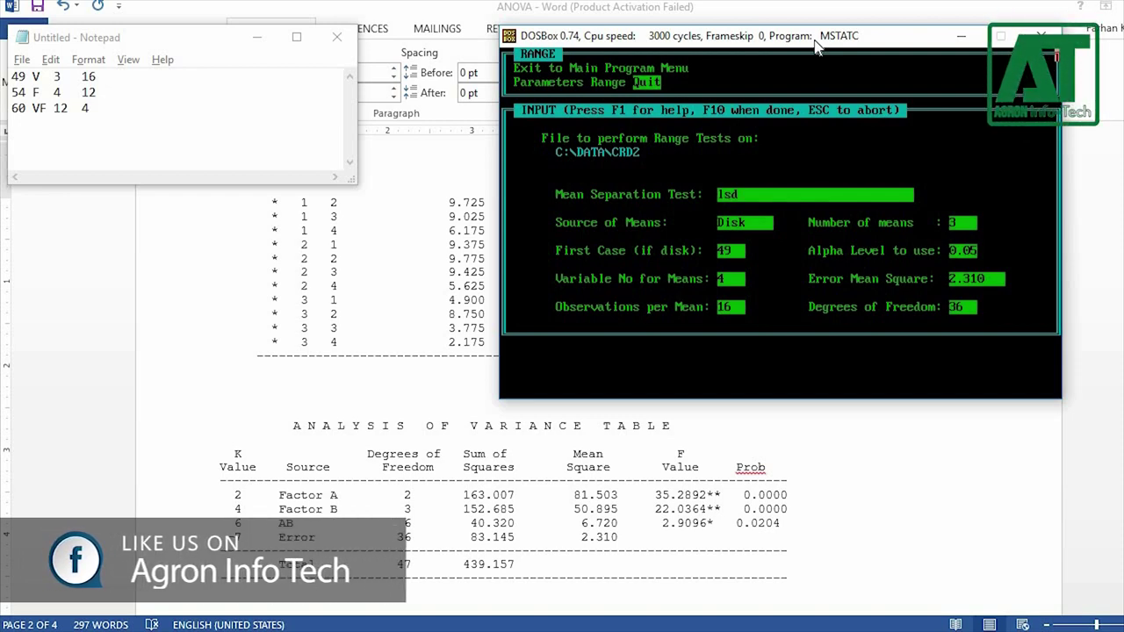
- Run the fertilizer LSD test from first case 54 (4 means, 12 observations) and save it as F.DOC
key("Right")
key("Return")
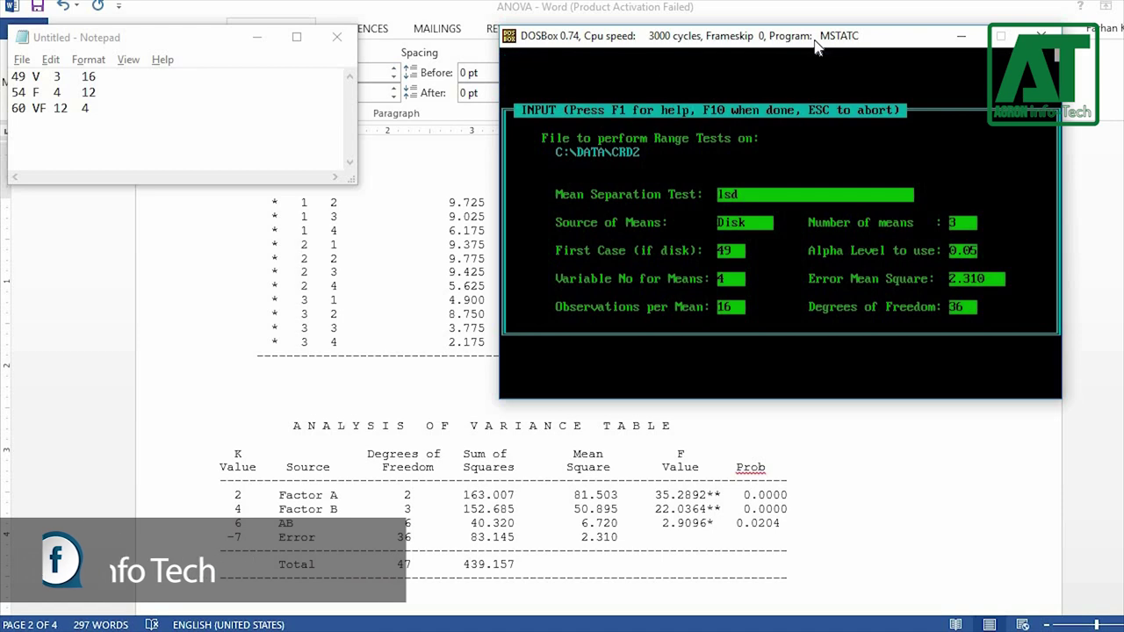
type("54")
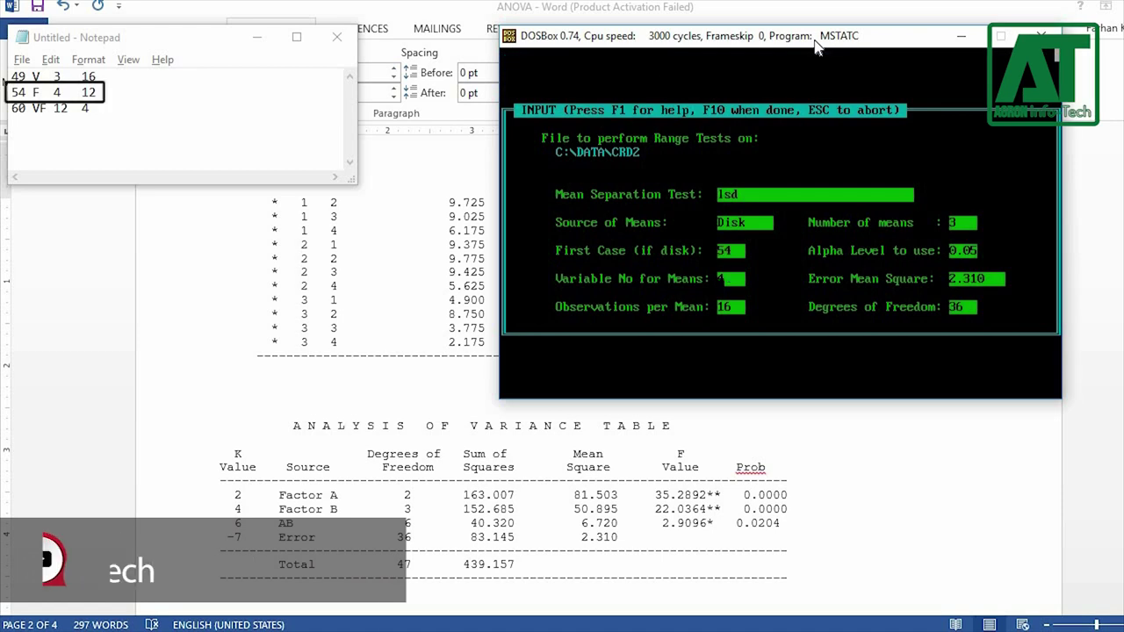
key("Return")
key("Return")
type("12")
key("Return")
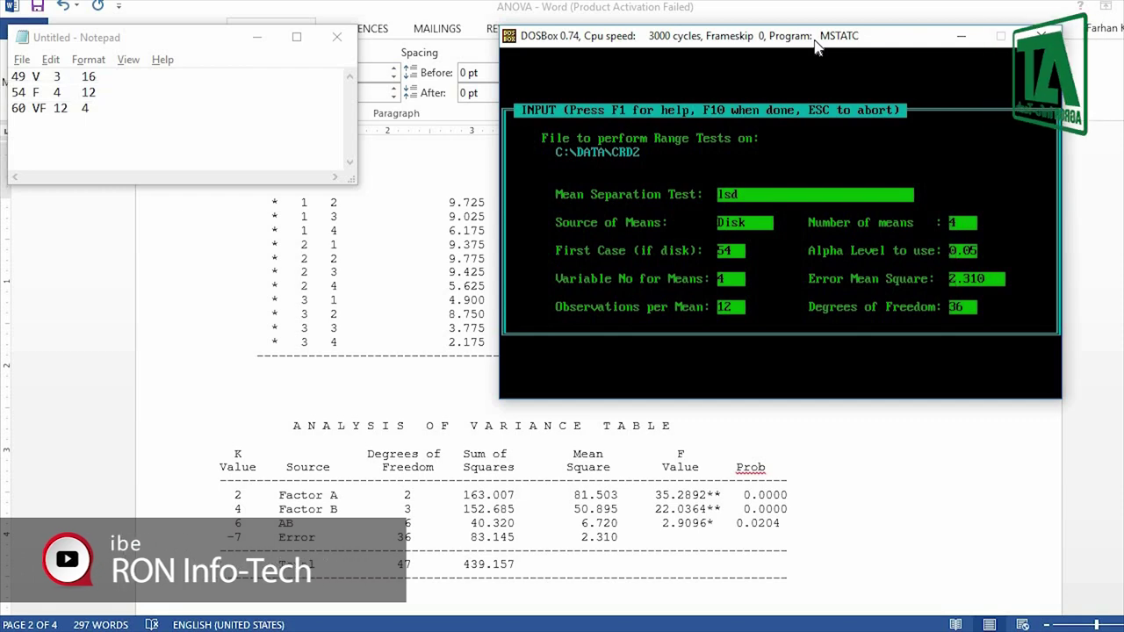
key("F10")
key("Return")
key("Down")
key("Down")
key("Down")
key("Return")
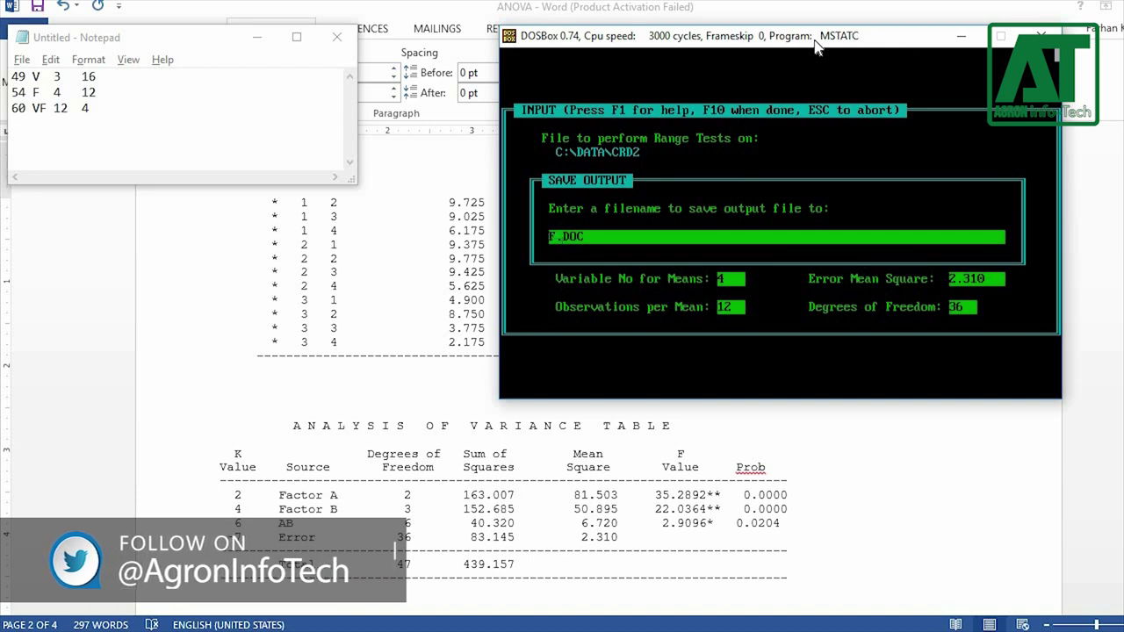
key("Escape")
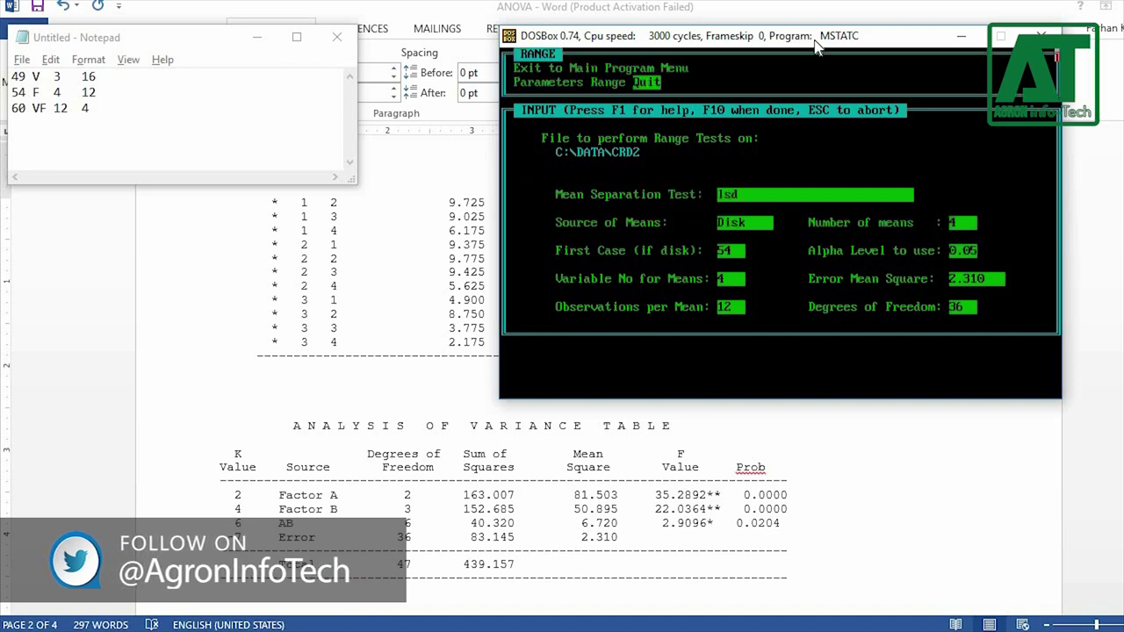
- Run the interaction LSD test from case 60 (12 means, 4 observations), save as VF.DOC, and quit
key("Right")
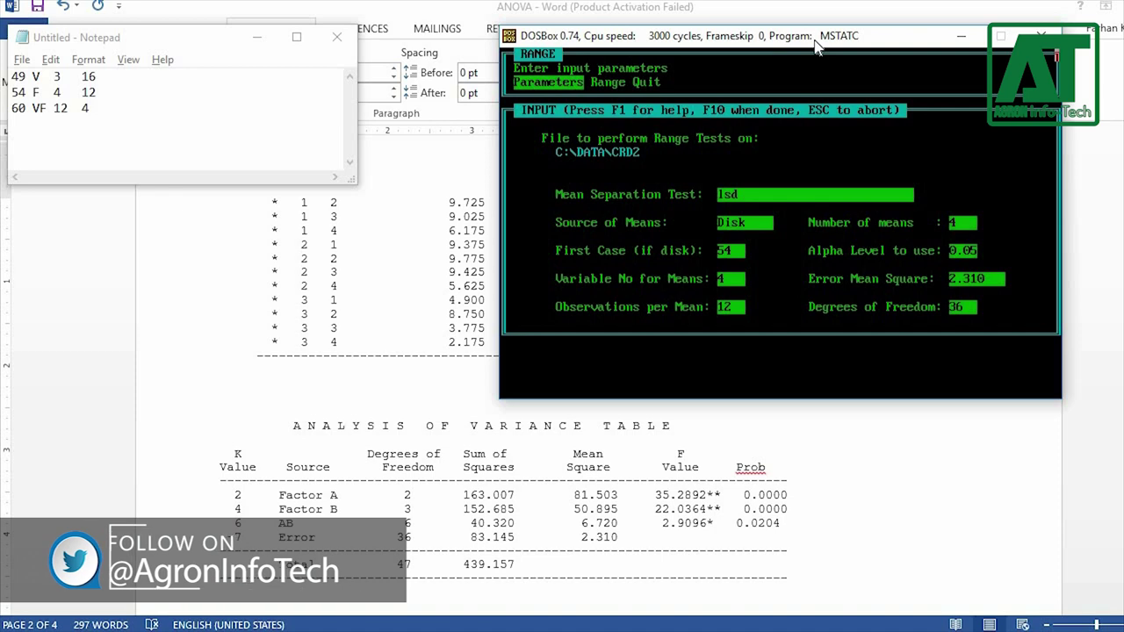
key("Return")
key("Return")
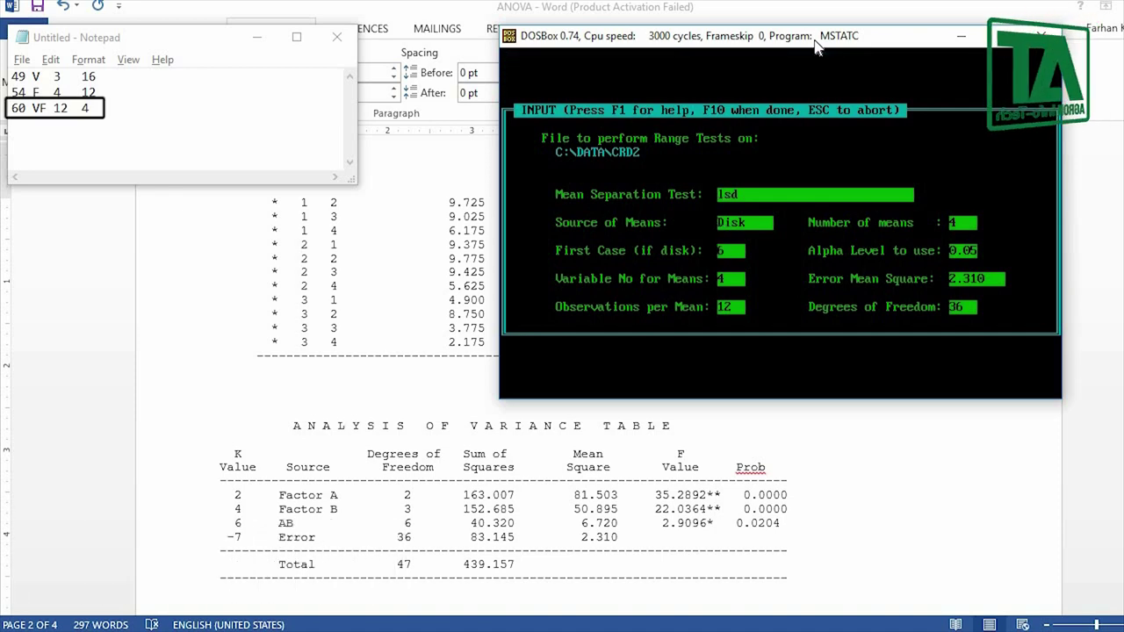
key("Return")
type("604")
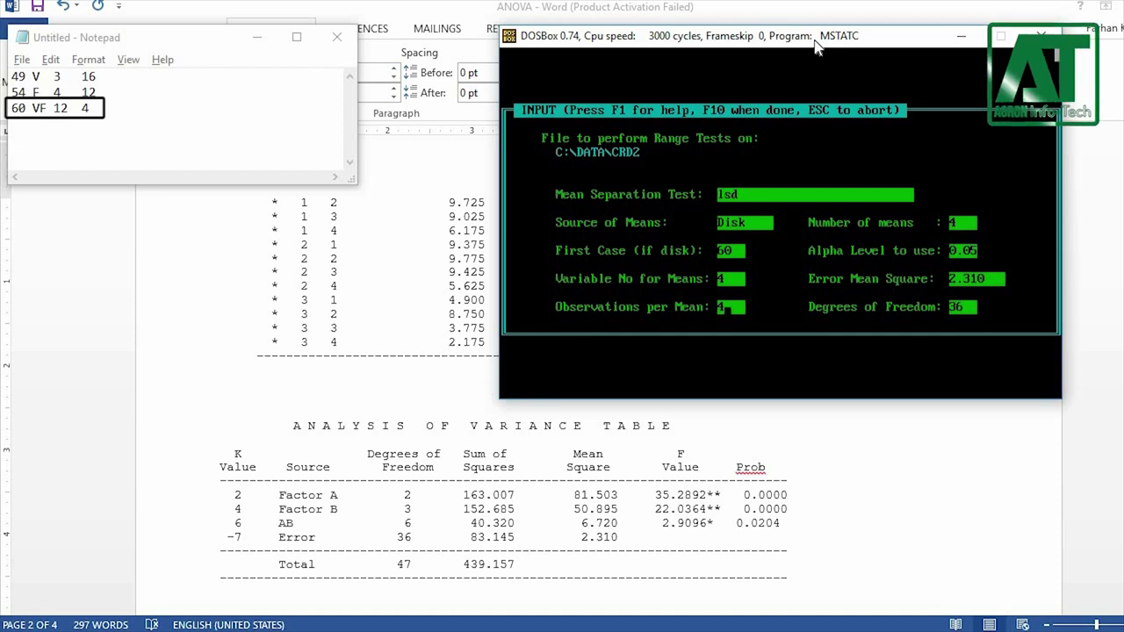
key("F10")
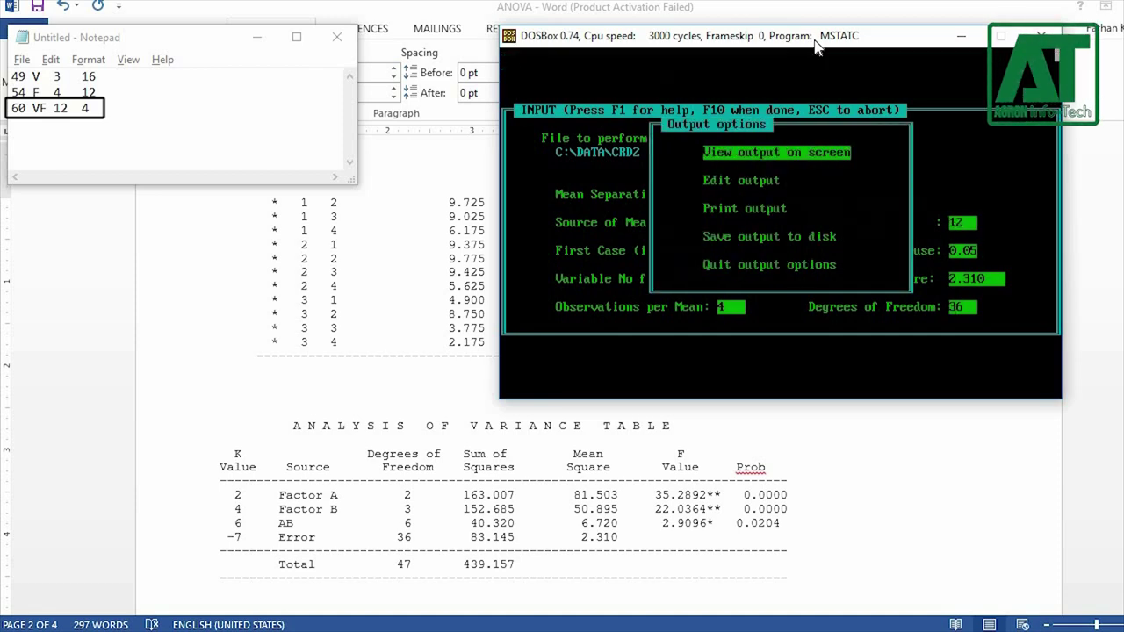
key("s")
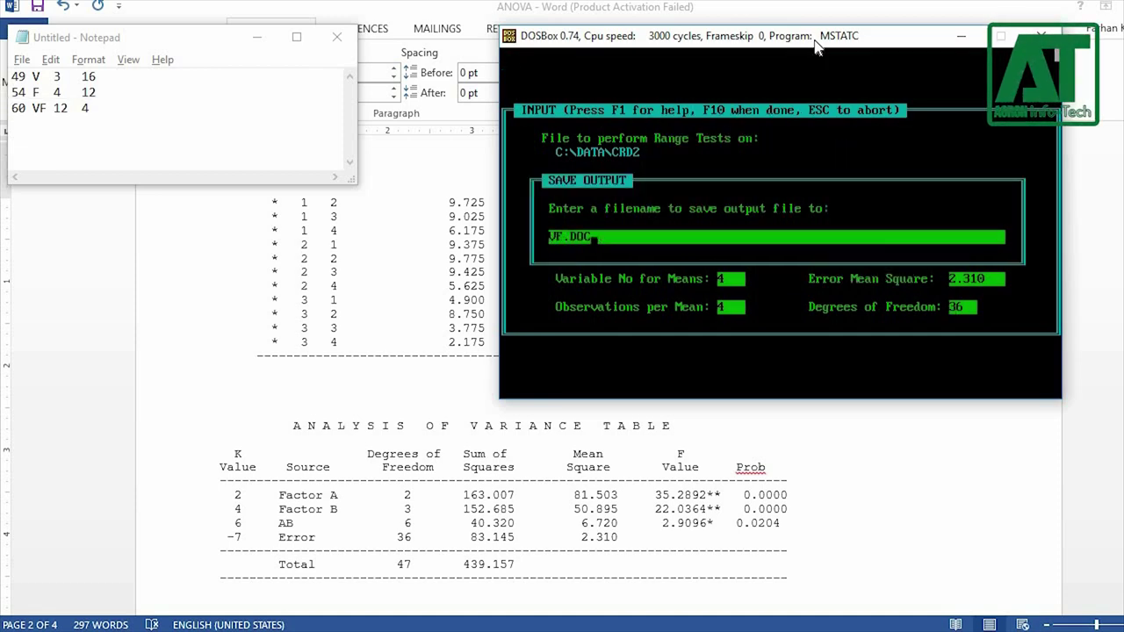
type("VF.DOC")
key("Return")
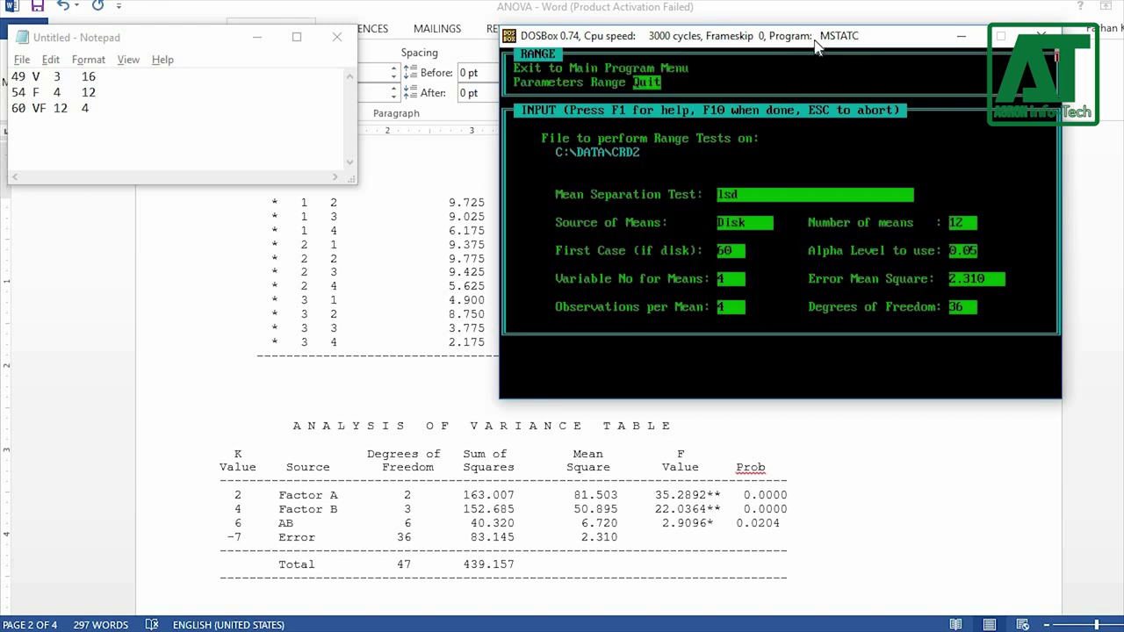
key("Return")
- Exit MSTAT-C and DOSBox, then open V.DOC from the DATA folder in Word
type("yexit")
key("Return")
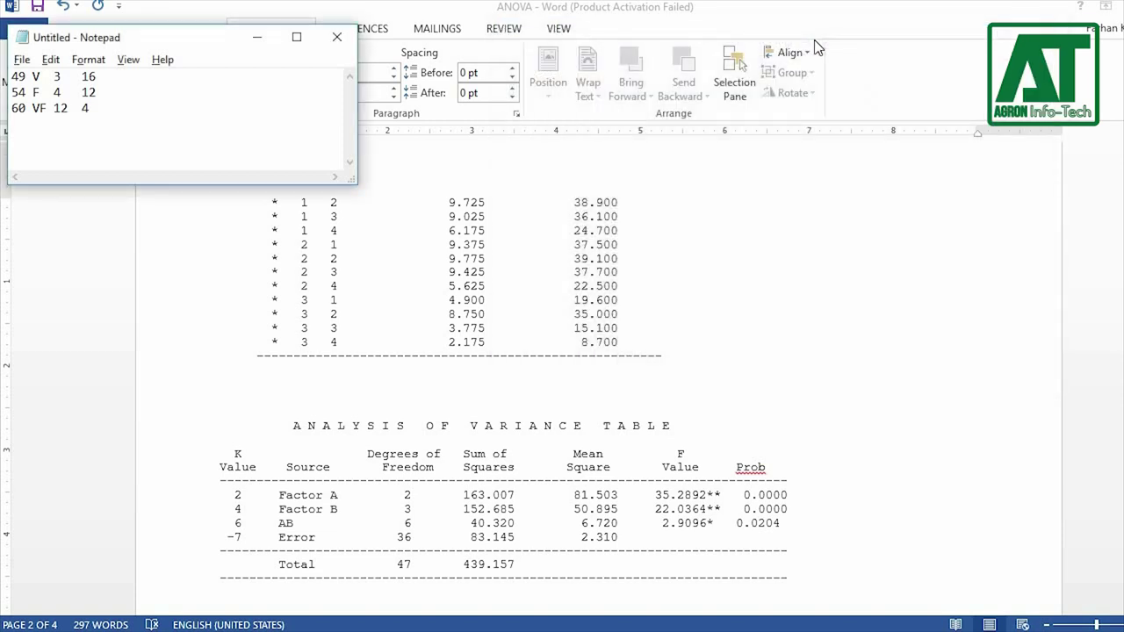
left_click(443, 557)
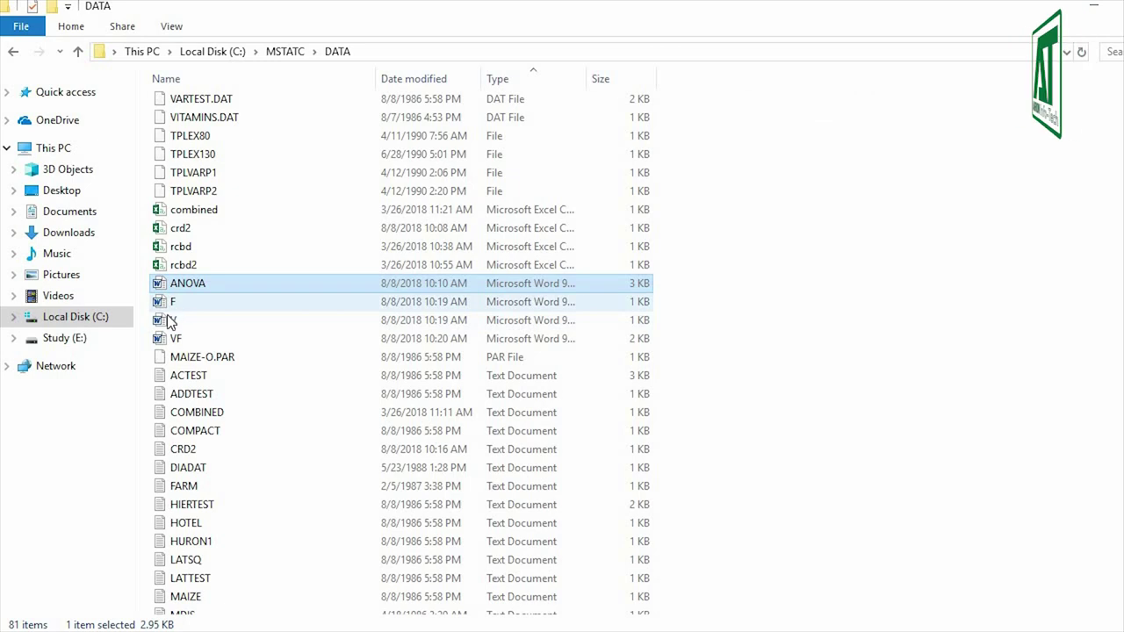
double_click(167, 318)
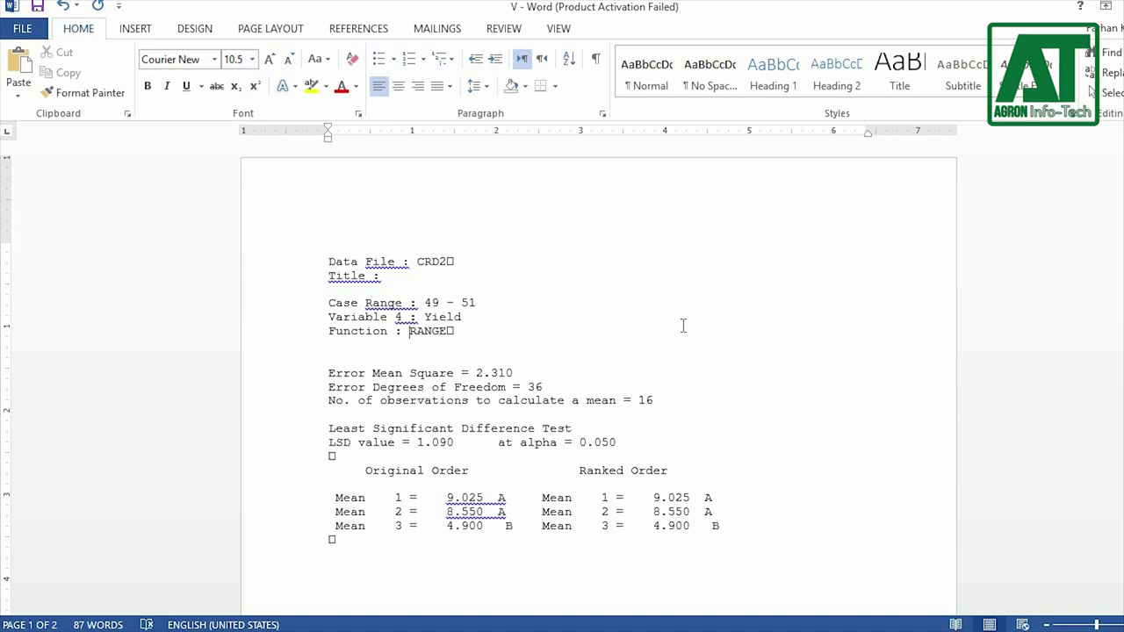
- Open F.DOC from the DATA folder in a maximized Word window
key("alt+Tab")
double_click(169, 318)
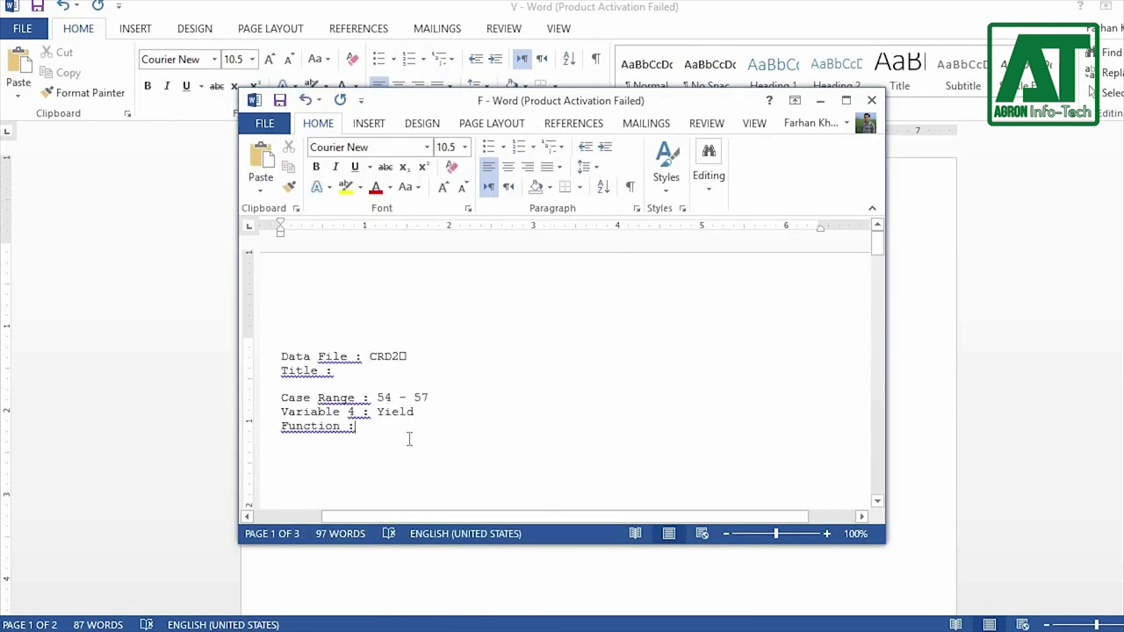
left_click(846, 100)
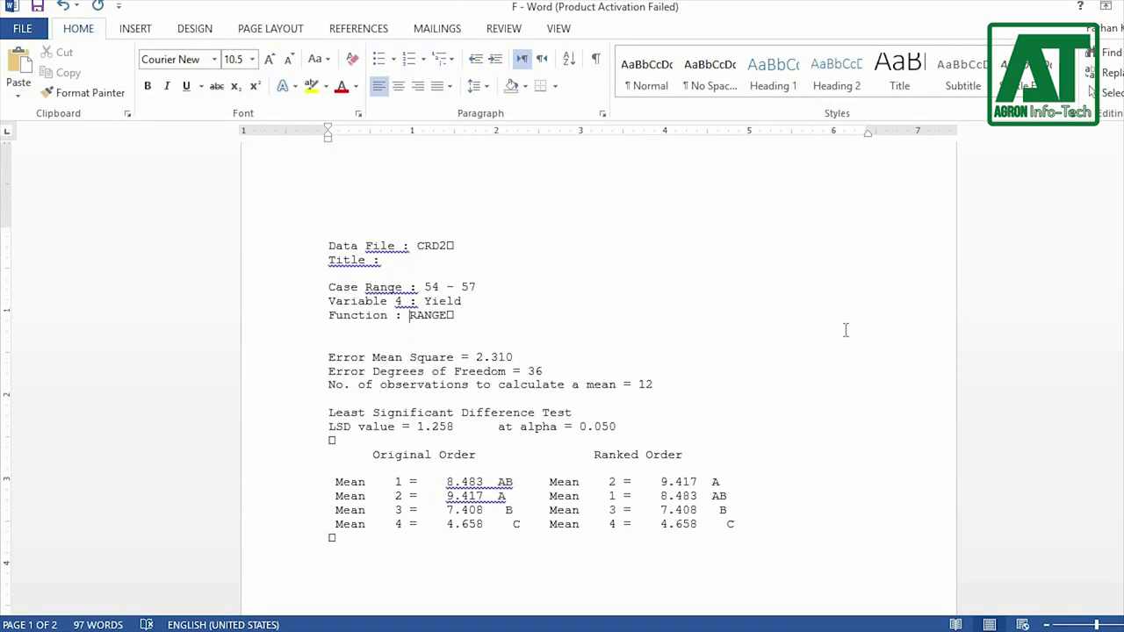
- Open VF.DOC maximized and scroll down to its twelve interaction means
key("alt+Tab")
double_click(169, 322)
left_click(846, 101)
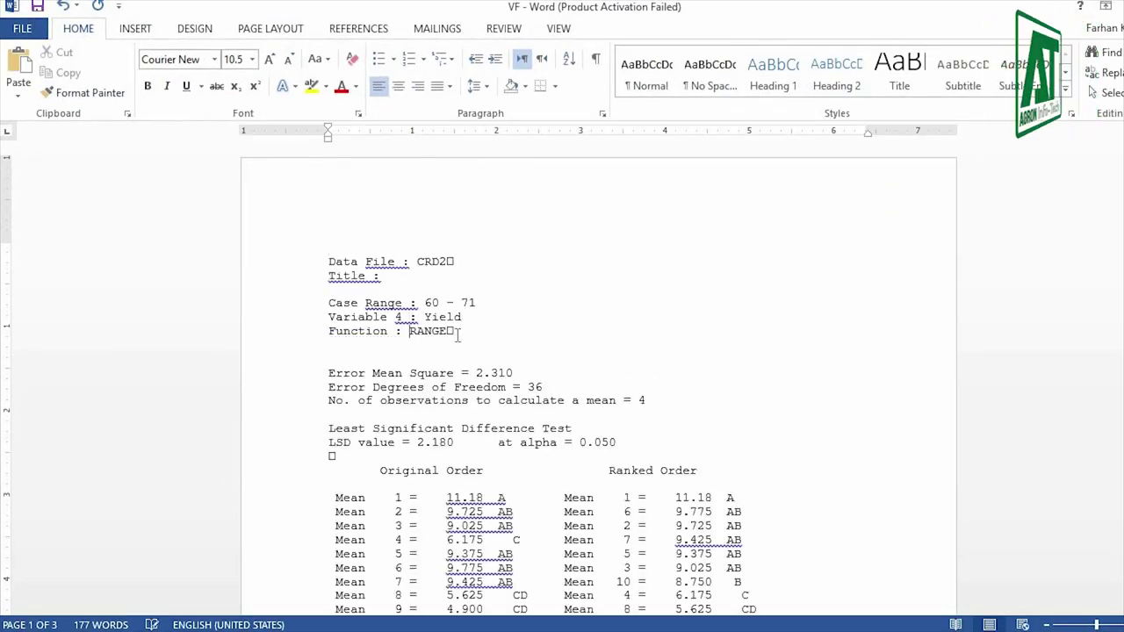
scroll(597, 351, "down", 3)
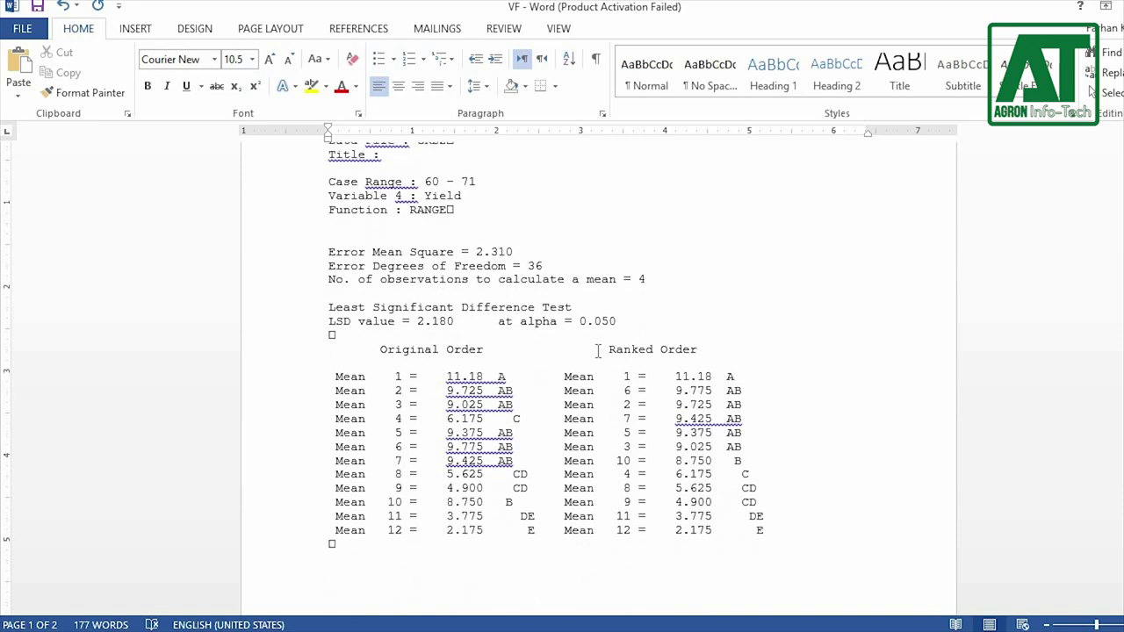